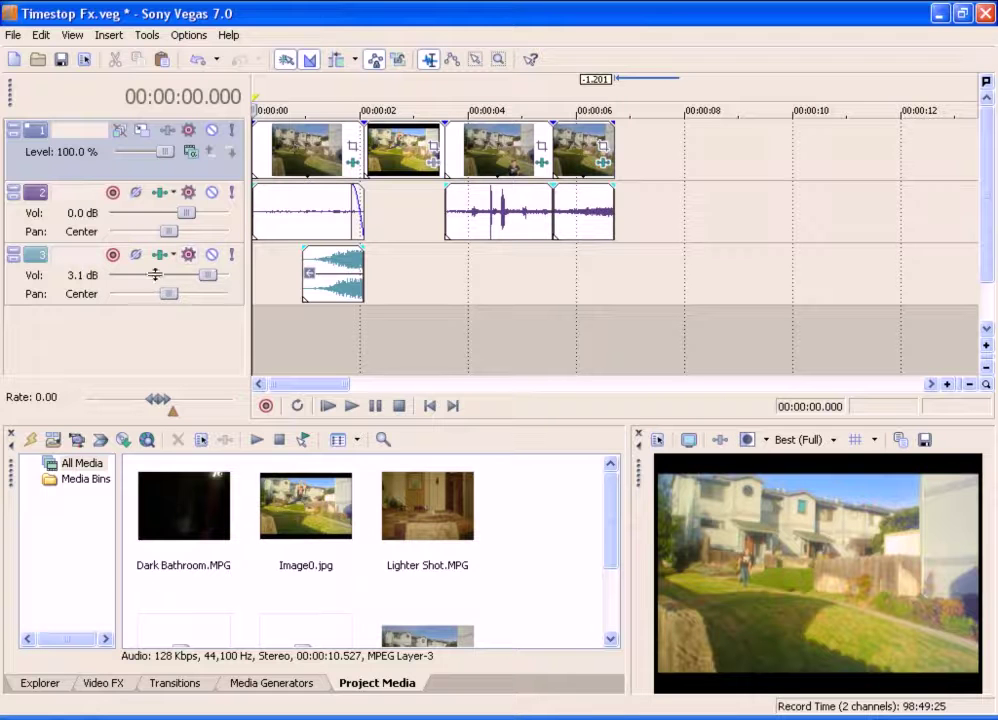
Delete all six video and audio events from the timeline.
left_click(321, 205)
key("Delete")
left_click(336, 287)
key("Delete")
left_click(402, 150)
key("Delete")
left_click(485, 212)
key("Delete")
left_click(574, 150)
key("Delete")
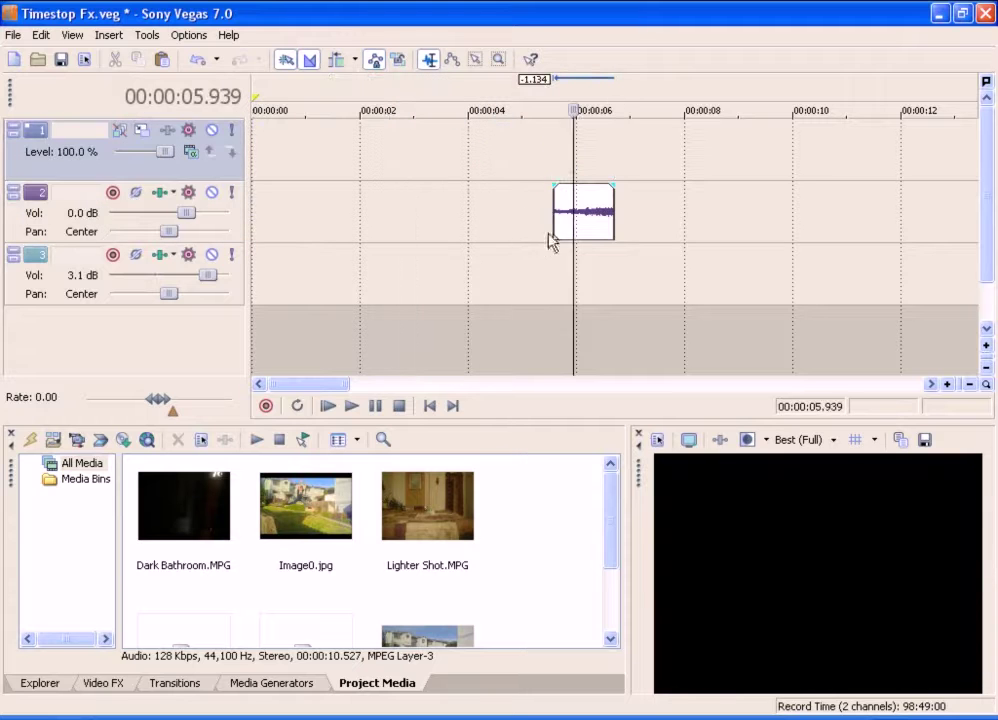
left_click(581, 229)
key("Delete")
Rewind the cursor to 00:00:00 and delete the third track.
left_click_drag(578, 225, 254, 223)
left_click(94, 278)
key("Delete")
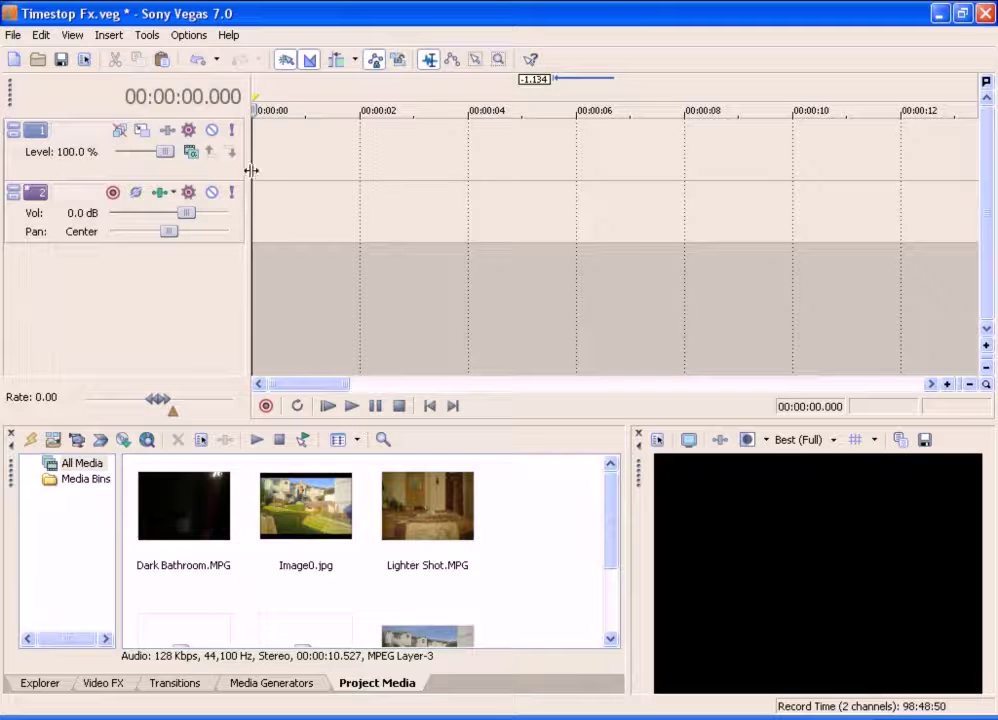
Drag Time Stop.MPG from Project Media onto the empty timeline at 00:00:00.
scroll(610, 540, "down", 3)
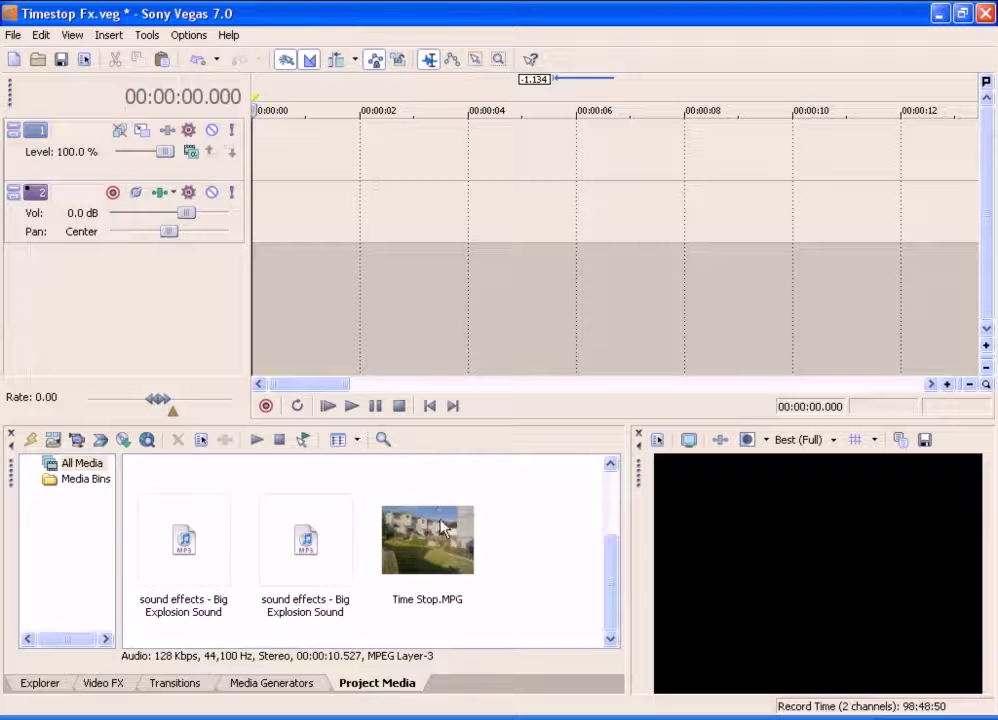
left_click_drag(427, 540, 268, 186)
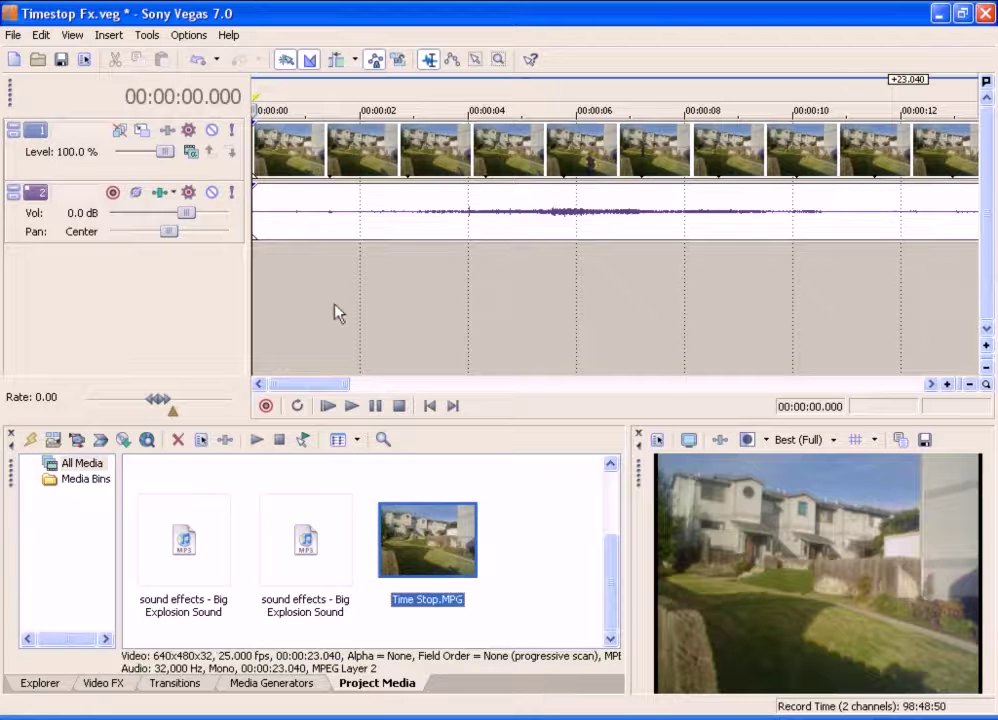
Split Time Stop.MPG where the useful part begins and delete the opening pieces.
left_click(969, 385)
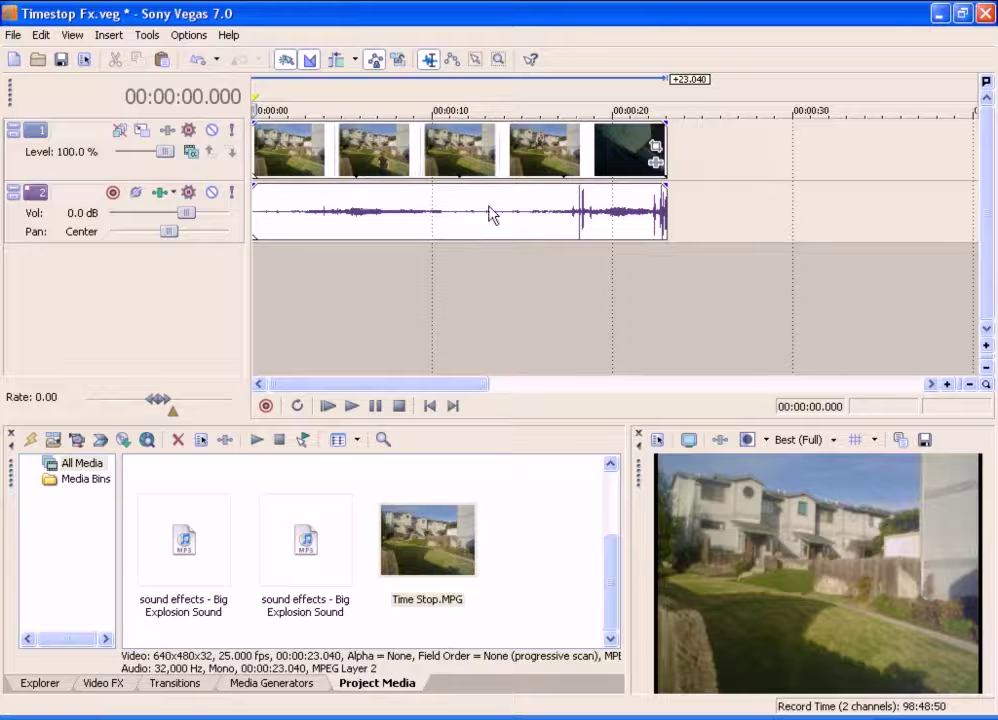
left_click(374, 160)
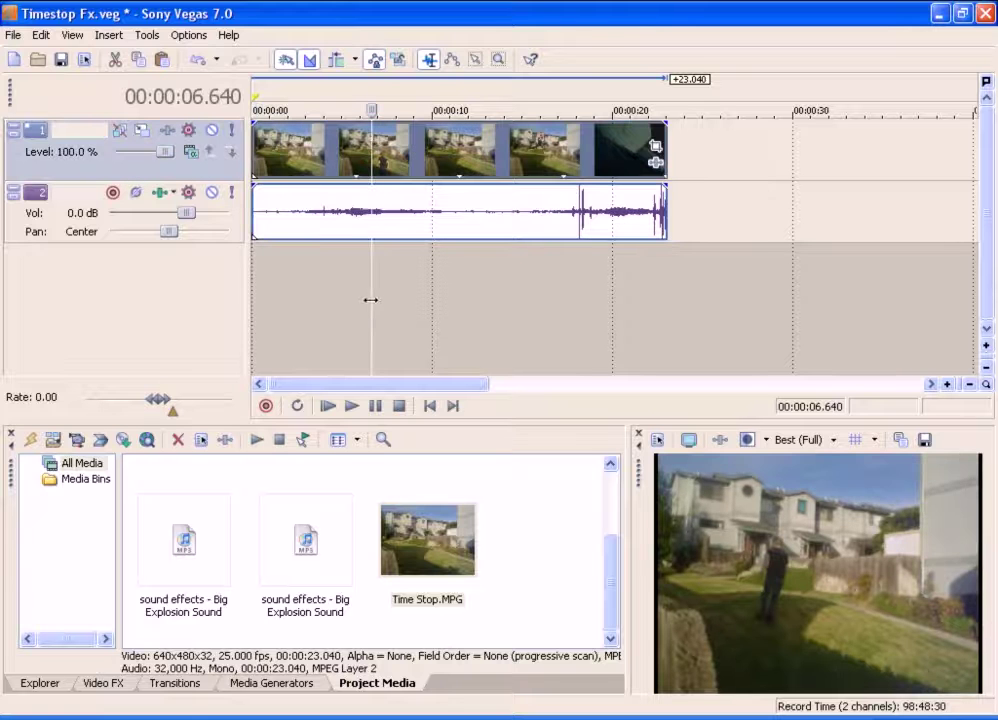
left_click_drag(372, 298, 519, 245)
key("s")
left_click(305, 209)
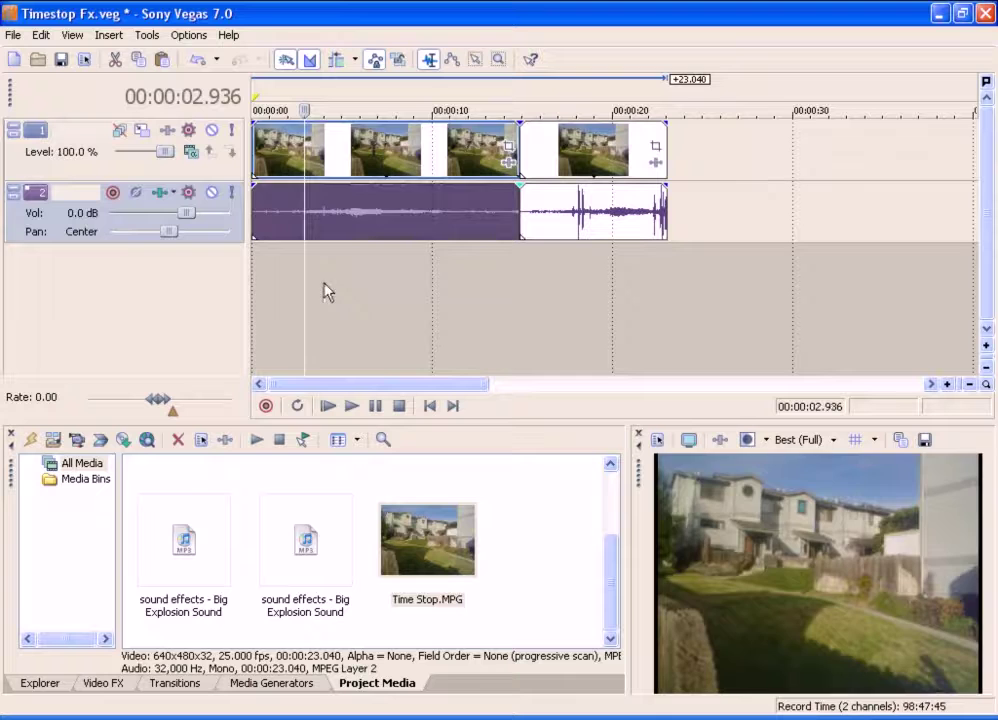
key("Delete")
Cut off the clip's tail and move the remaining ~5-second section to 00:00:00.
left_click(520, 293)
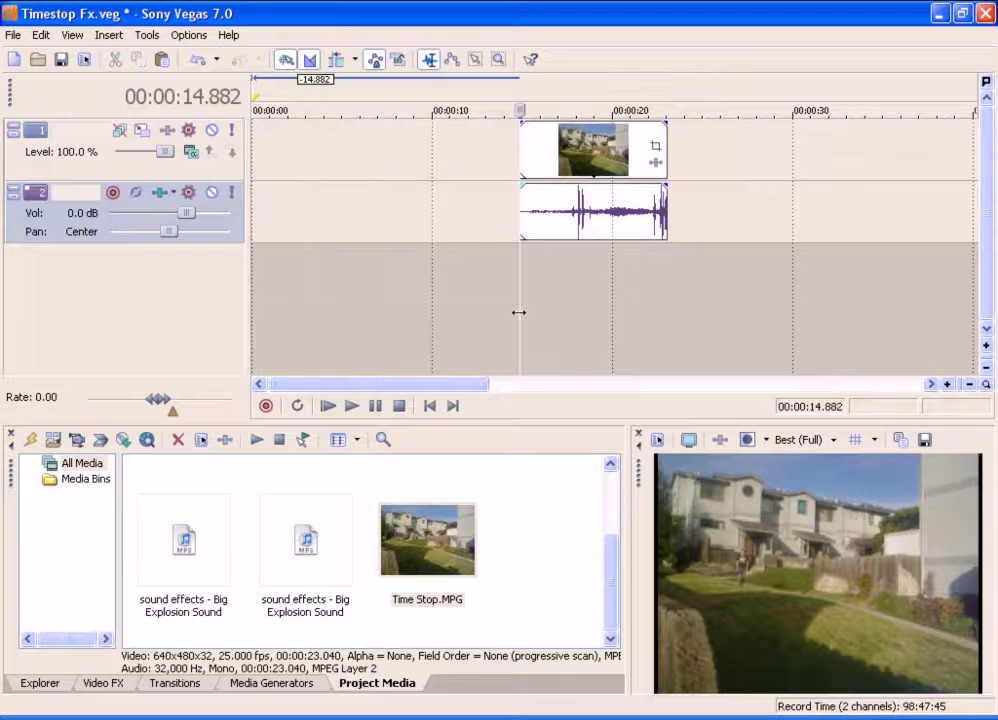
left_click_drag(519, 312, 611, 306)
key("s")
left_click(640, 216)
key("Delete")
left_click_drag(574, 196, 250, 180)
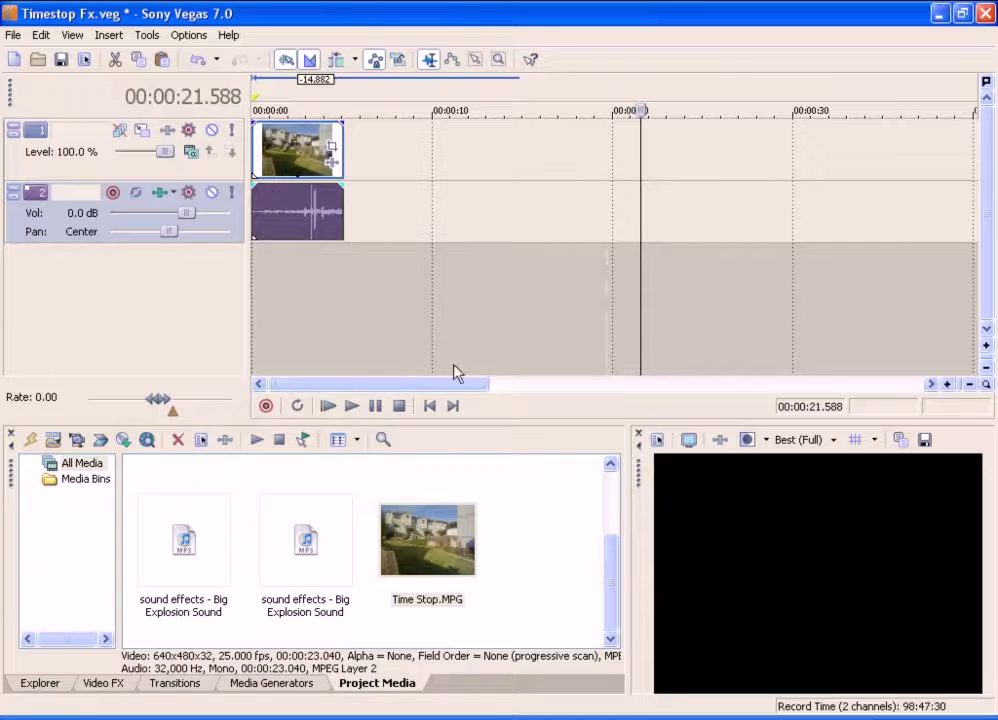
left_click(947, 384)
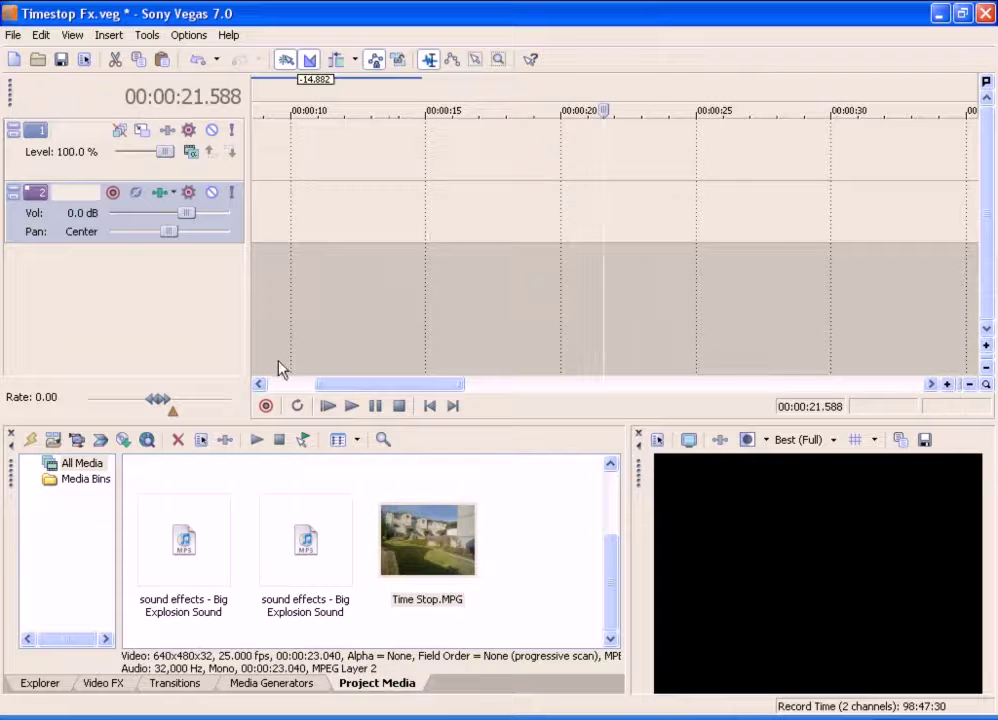
Zoom in three levels and scroll back to 00:00:00 so the 5-second clip fills the view.
left_click_drag(372, 390, 322, 390)
left_click(971, 384)
left_click(947, 384)
left_click(947, 384)
left_click(947, 384)
left_click_drag(405, 383, 309, 381)
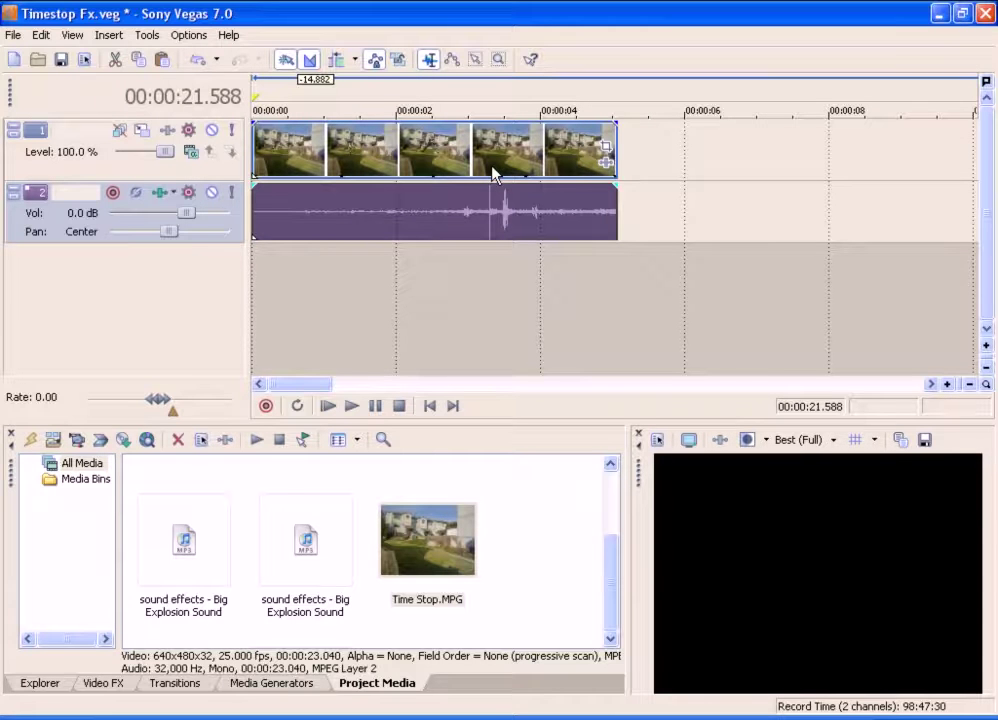
Scrub through the jump around 2.5 seconds, then rewind to 0 and play the clip.
left_click(434, 163)
left_click_drag(432, 298, 479, 301)
left_click(490, 203)
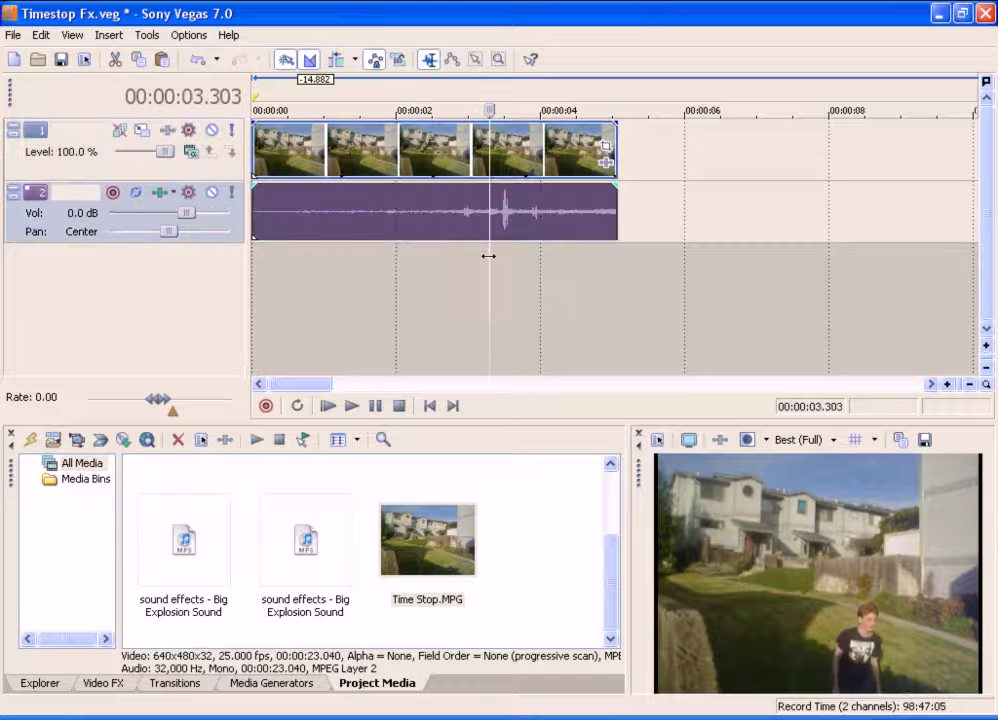
left_click_drag(488, 254, 368, 267)
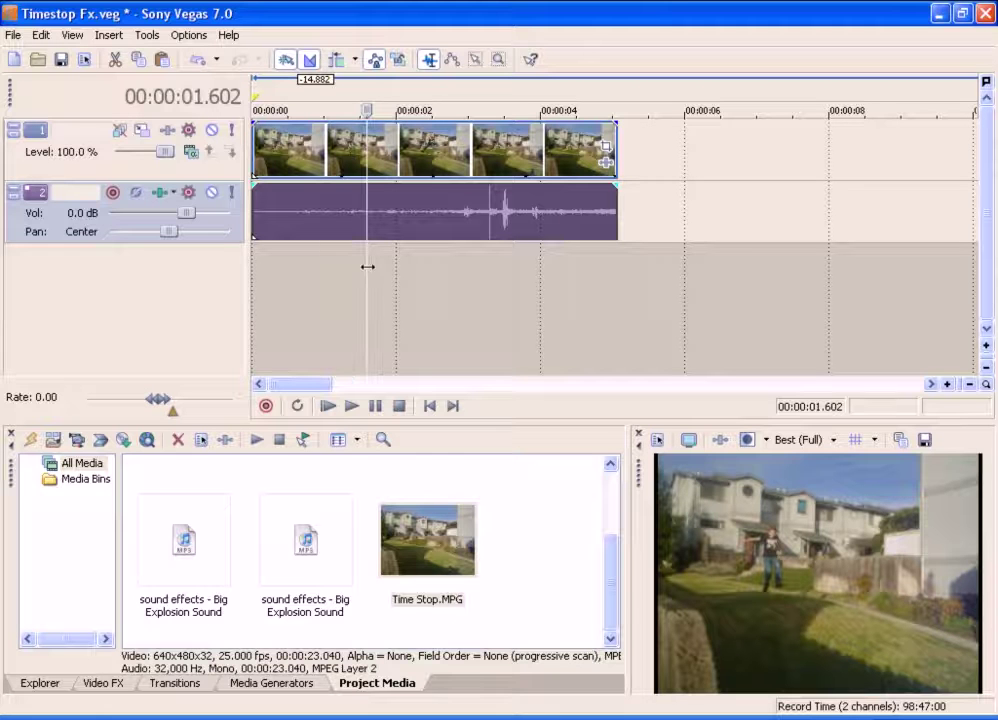
key("space")
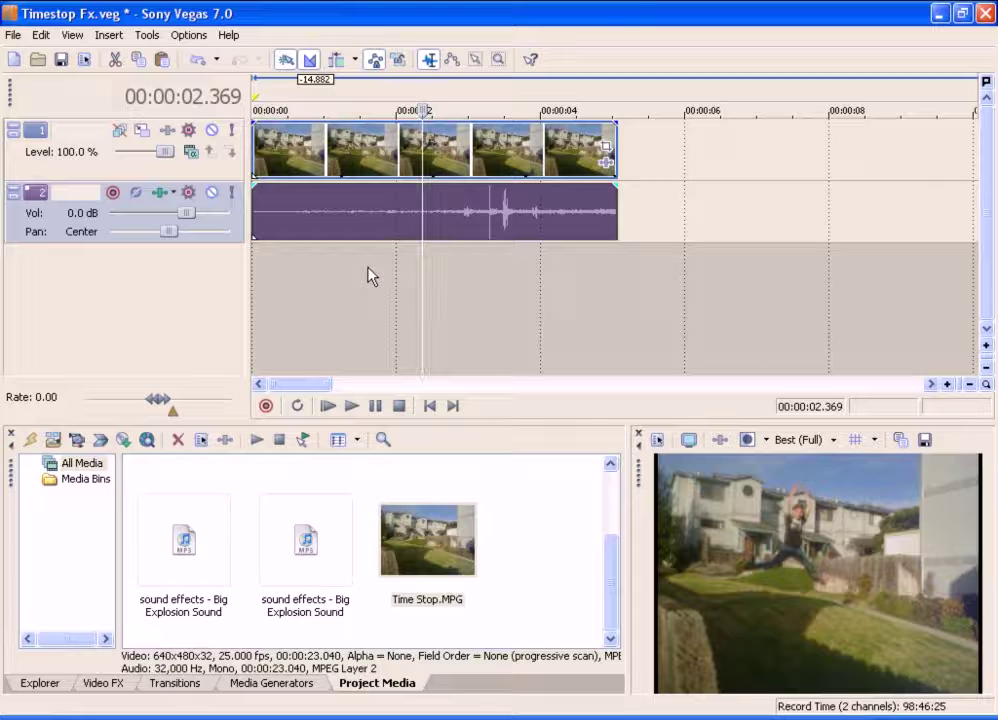
Step frame by frame to the jump's peak near 00:00:02.469.
key("Left")
key("Left")
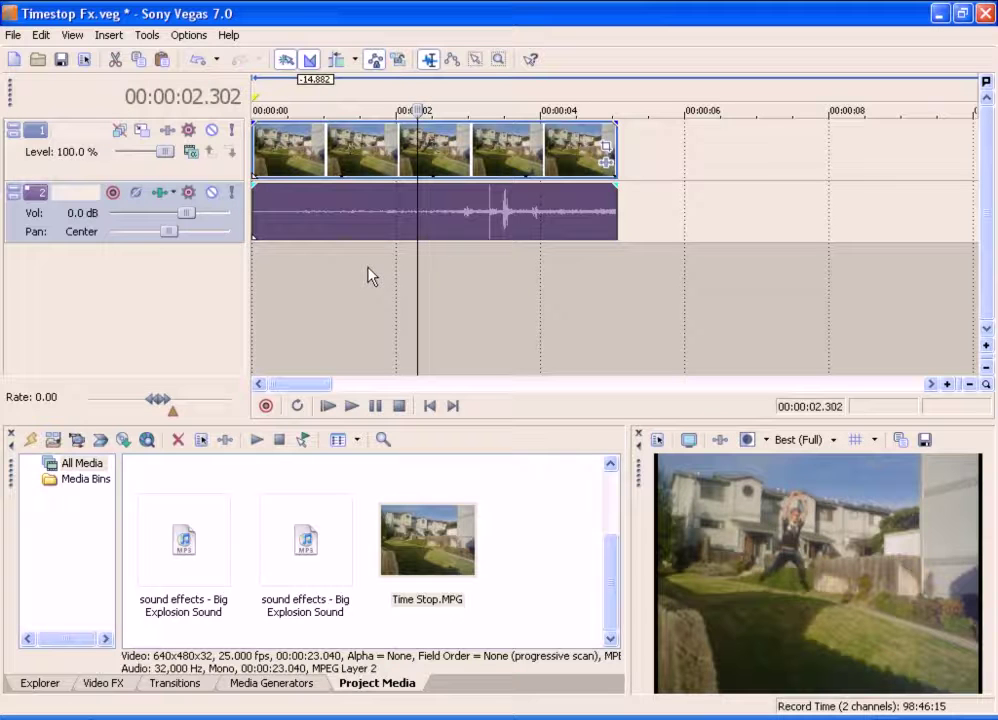
key("Left")
key("Right")
key("Left")
key("Left")
key("Right")
key("Right")
key("Right")
key("Right")
key("Right")
key("Right")
key("Right")
key("Right")
key("Right")
key("Right")
key("Right")
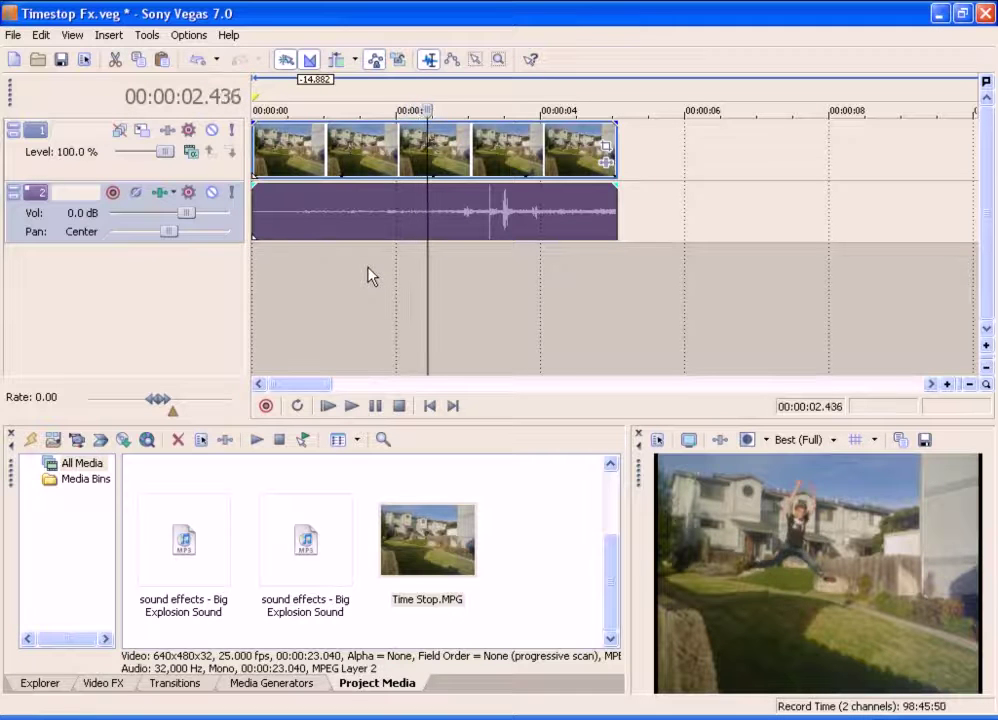
key("Right")
key("Right")
key("Right")
key("Left")
key("Left")
key("Left")
key("Left")
key("Left")
key("Left")
key("Left")
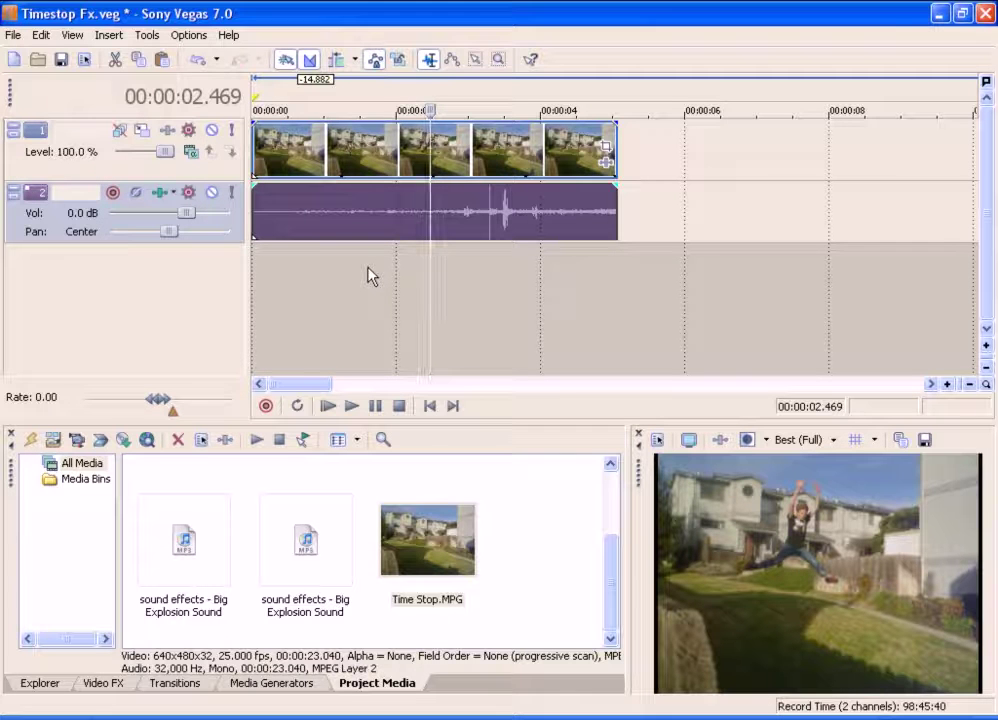
Split the clip at the mid-air frame and play across the cut to review it.
key("s")
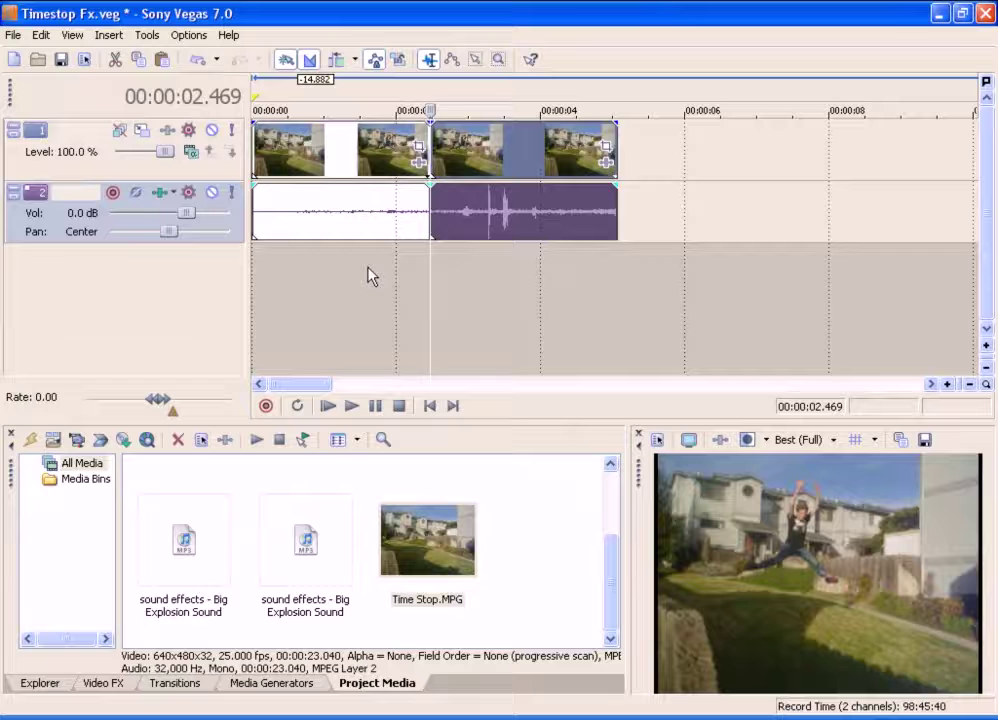
left_click_drag(460, 210, 481, 202)
key("space")
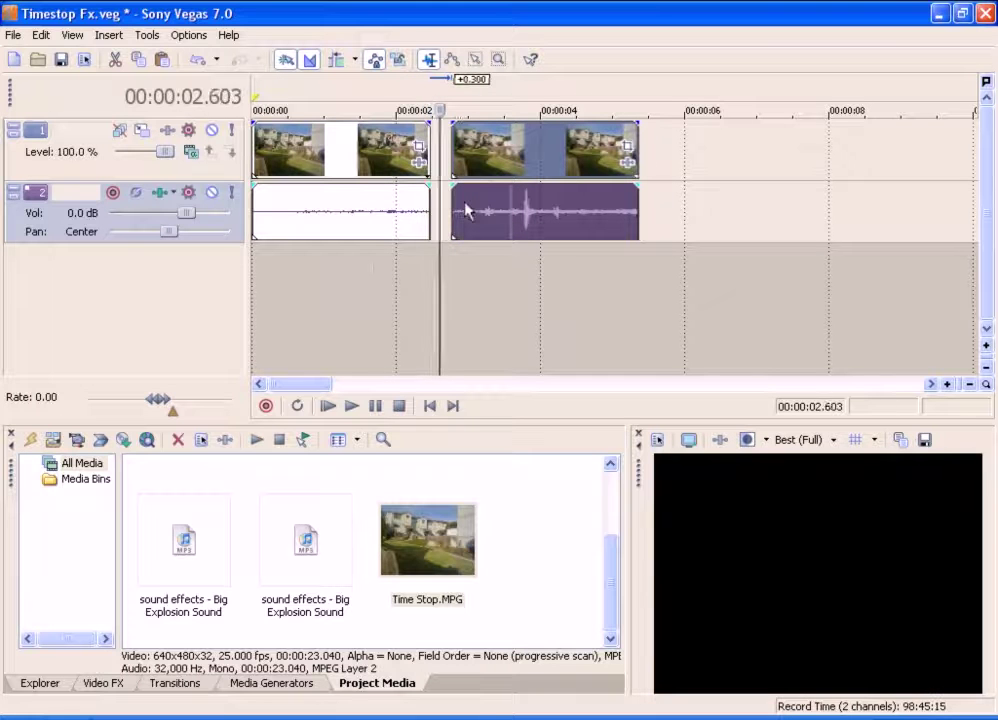
key("j")
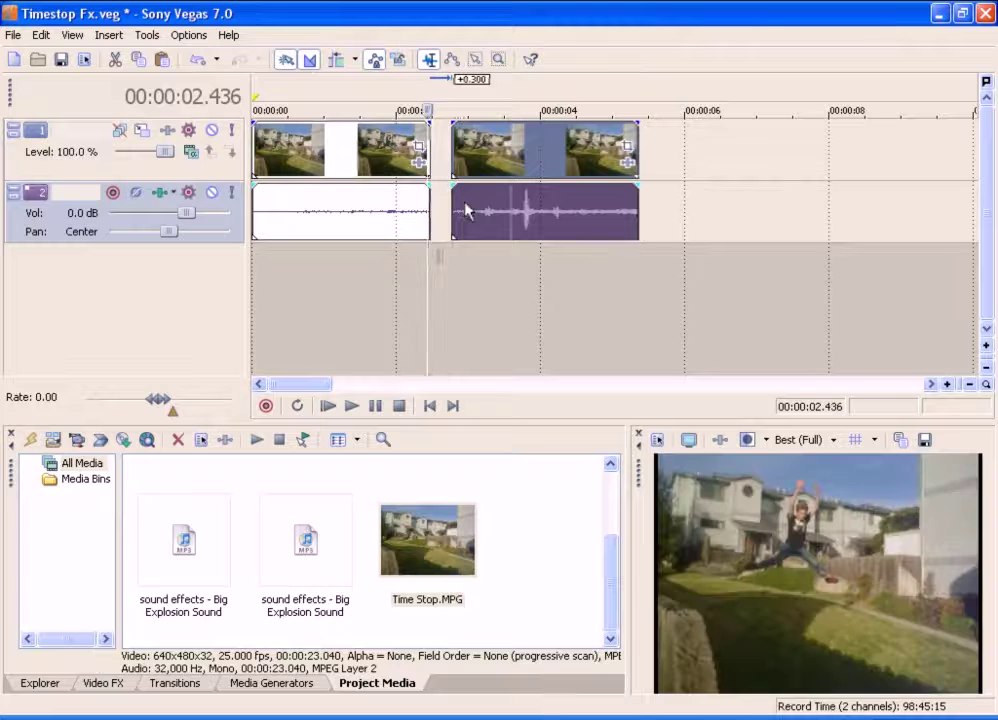
key("space")
key("space")
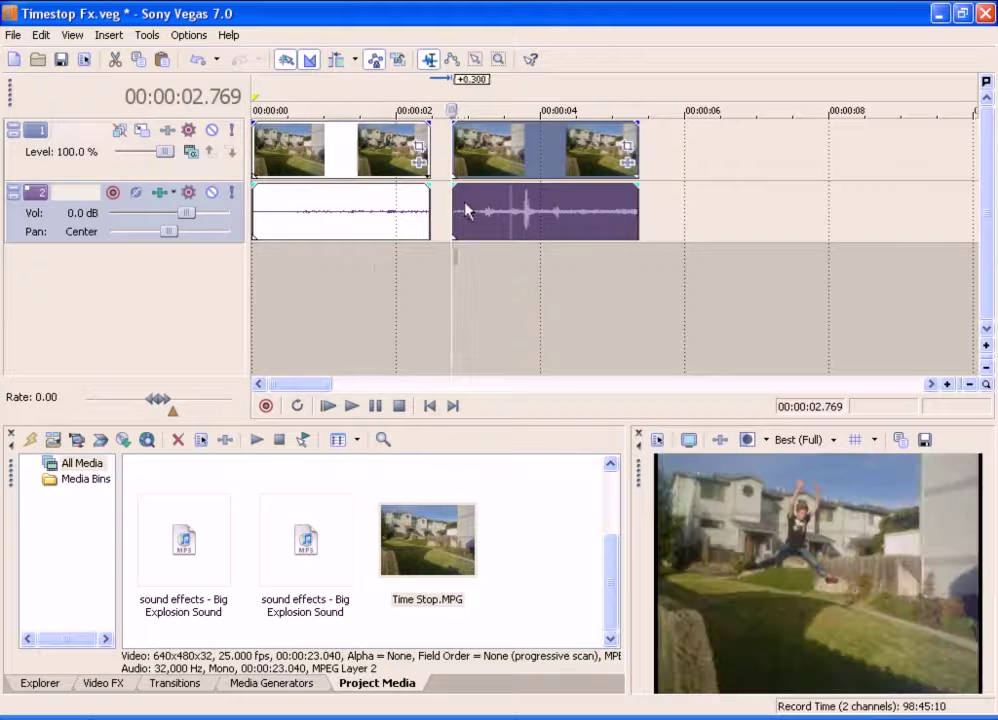
Step through frames around the cut and reposition the second half against the first.
key("Left")
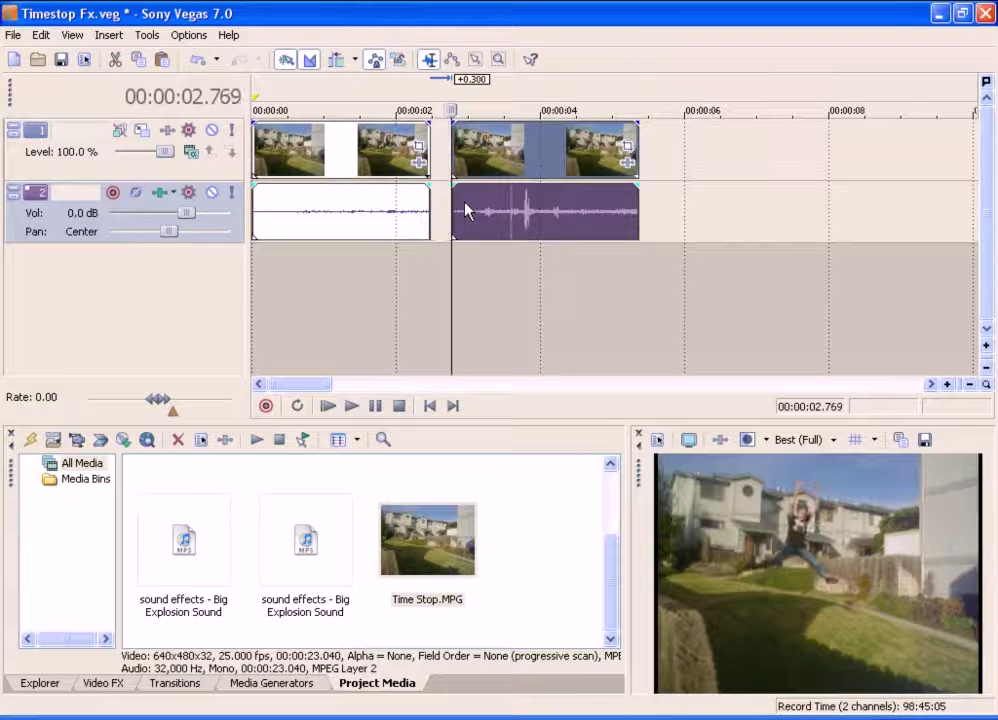
key("j")
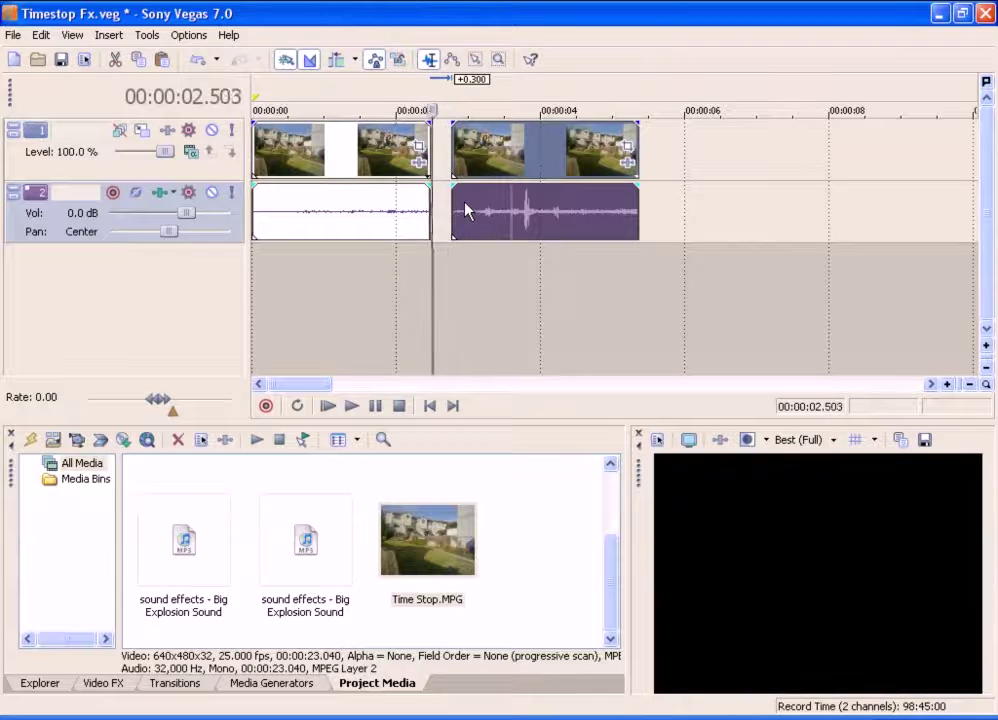
key("l")
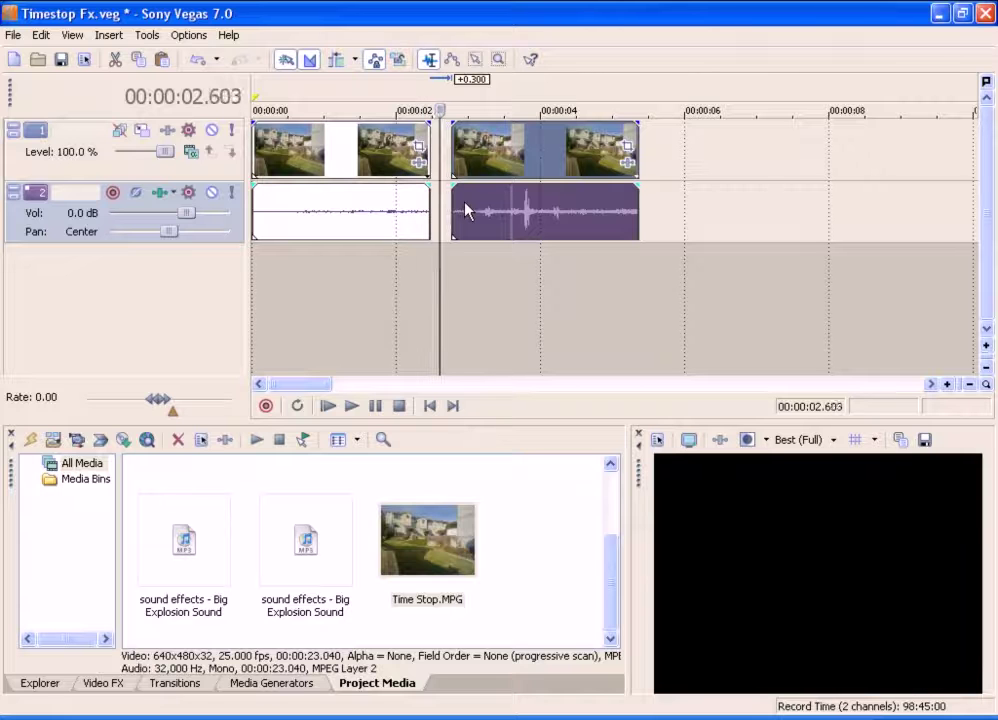
left_click_drag(465, 210, 444, 211)
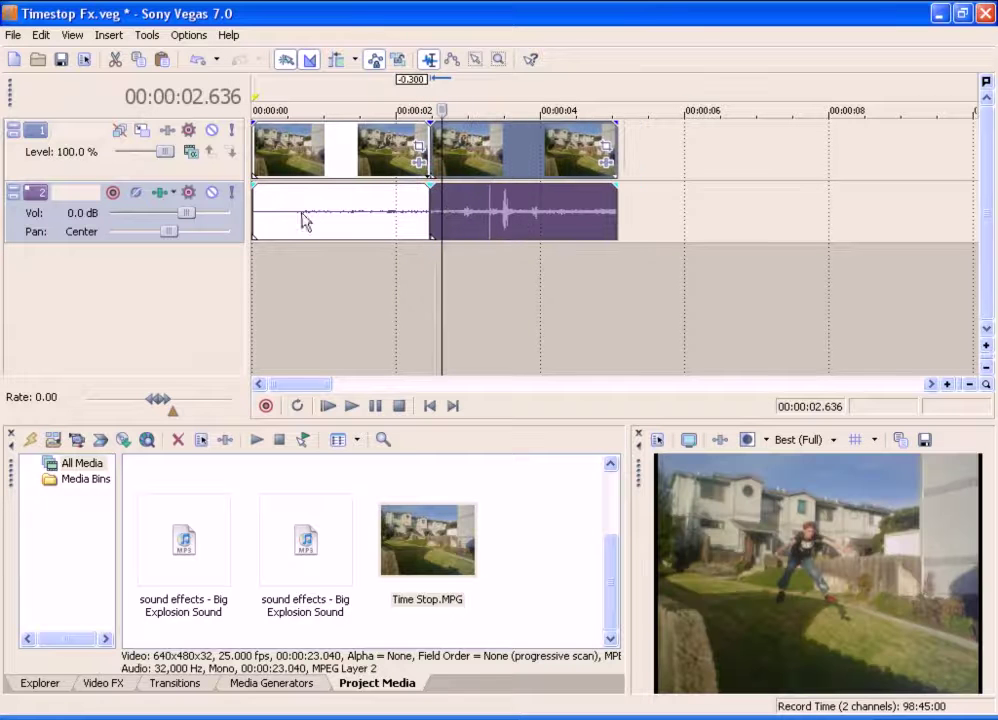
left_click_drag(472, 212, 427, 182)
Apply the Cookie Cutter 'Widescreen' preset to the first video event.
left_click(403, 256)
left_click(495, 252)
left_click(464, 251)
left_click(364, 263)
left_click(323, 268)
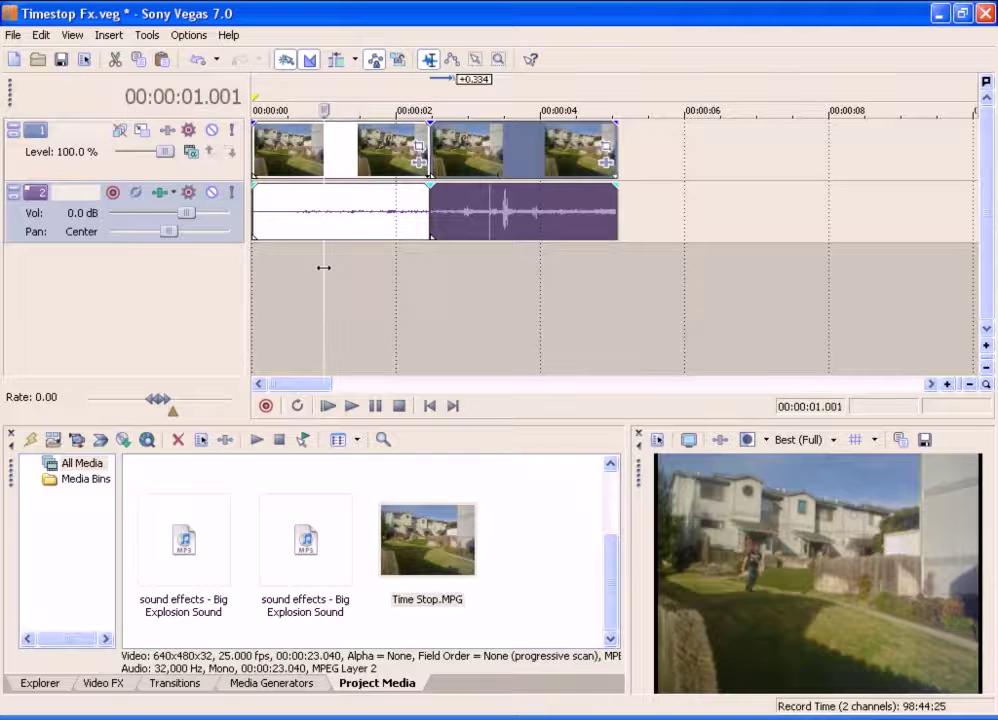
left_click(103, 683)
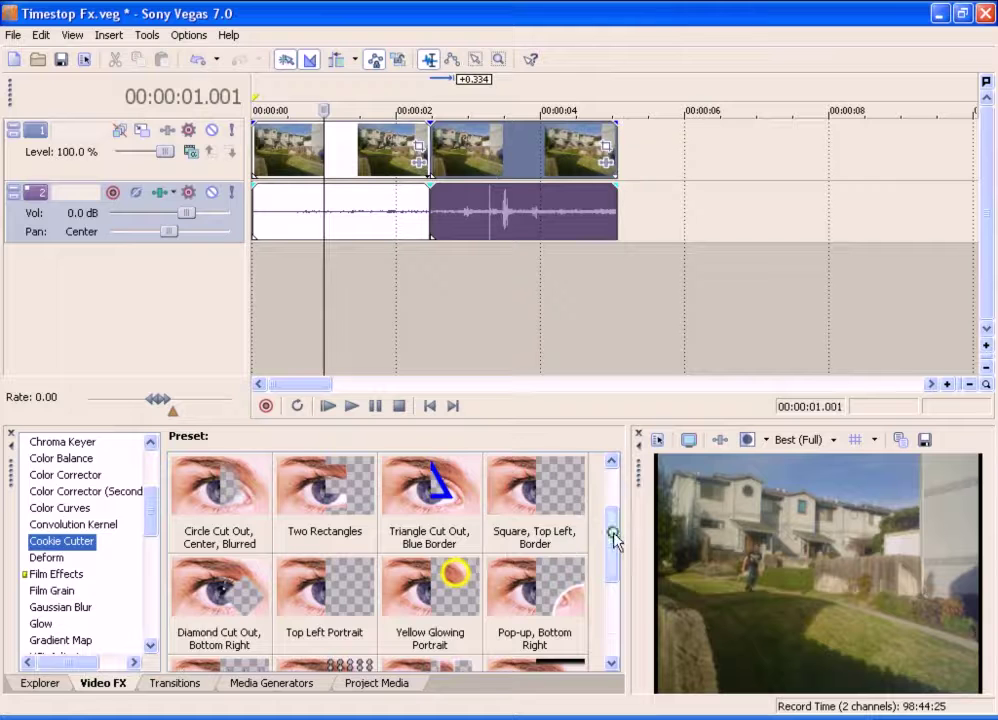
left_click_drag(613, 528, 615, 620)
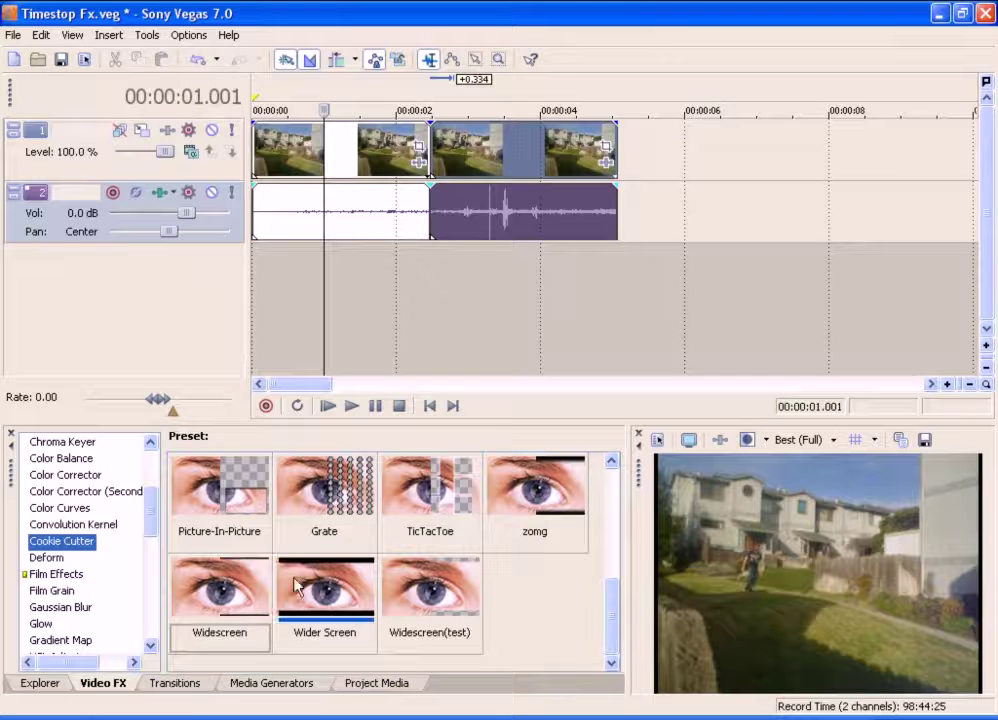
left_click_drag(215, 588, 404, 176)
left_click(696, 30)
Apply the Widescreen preset to the second half and scrub to check the bars.
left_click(471, 148)
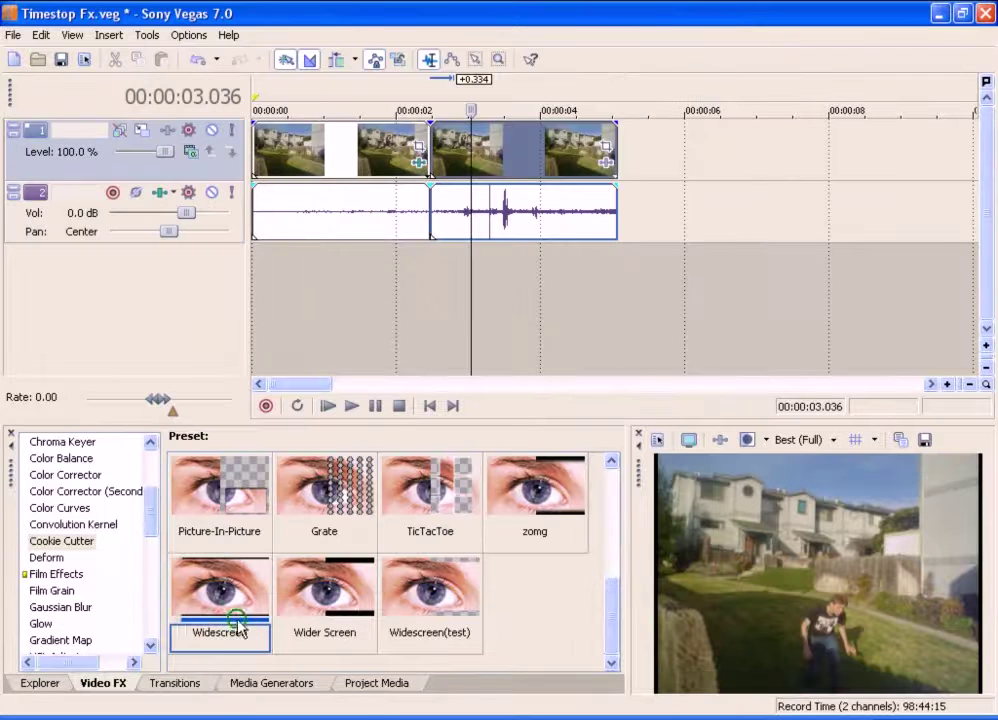
left_click_drag(533, 137, 535, 135)
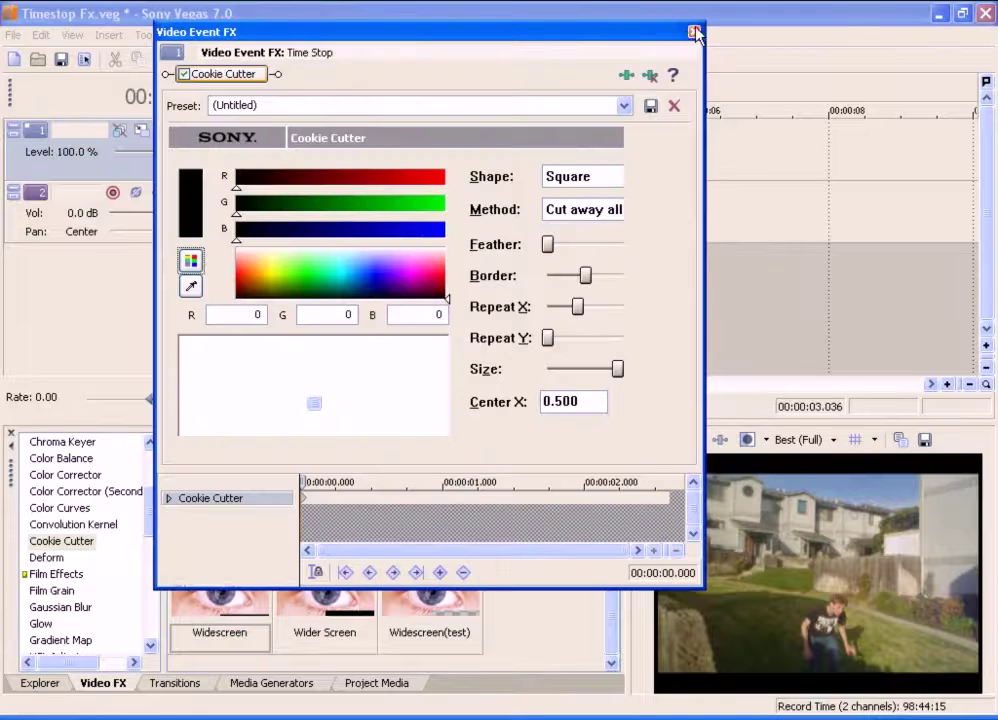
left_click(693, 32)
mouse_move(471, 165)
left_mouse_down()
mouse_move(296, 165)
mouse_move(507, 170)
mouse_move(477, 156)
left_mouse_up()
Brighten the first half with a Color Corrector (Secondary) preset, raising its offset, then select its preset name.
left_click(341, 172)
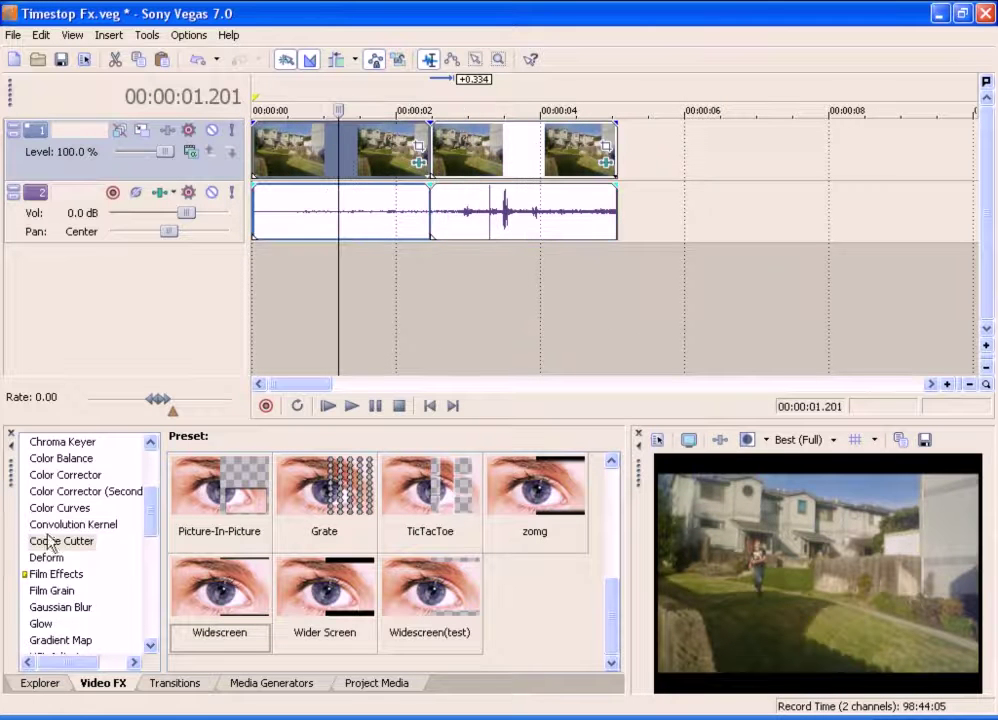
left_click_drag(153, 508, 153, 482)
left_click(75, 586)
left_click_drag(235, 556, 356, 152)
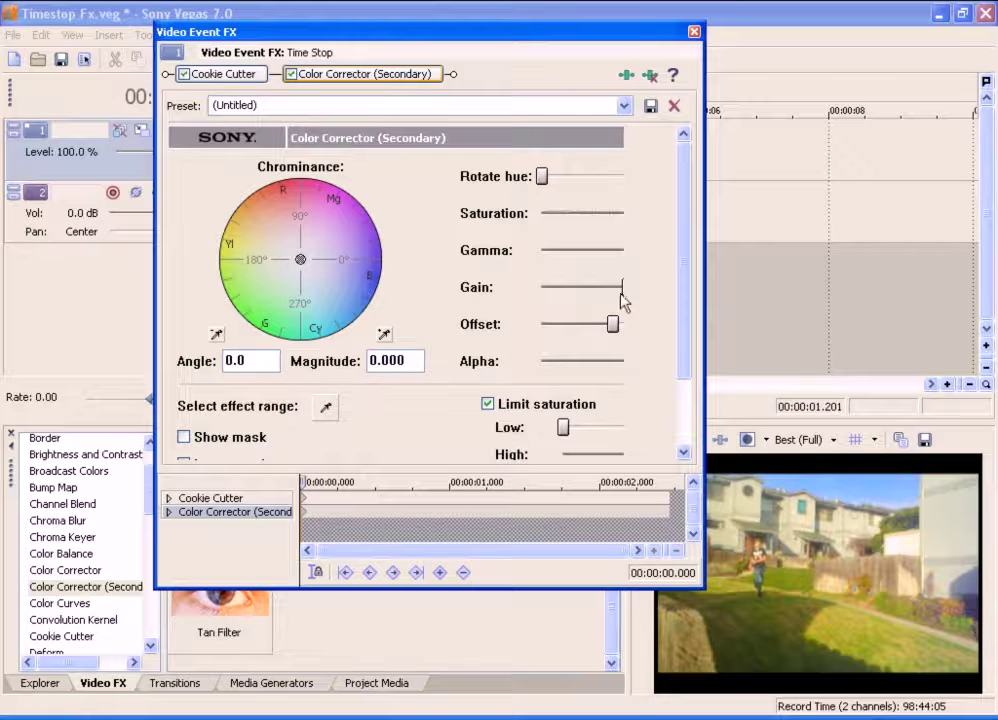
mouse_move(614, 324)
left_mouse_down()
mouse_move(628, 328)
mouse_move(606, 330)
left_mouse_up()
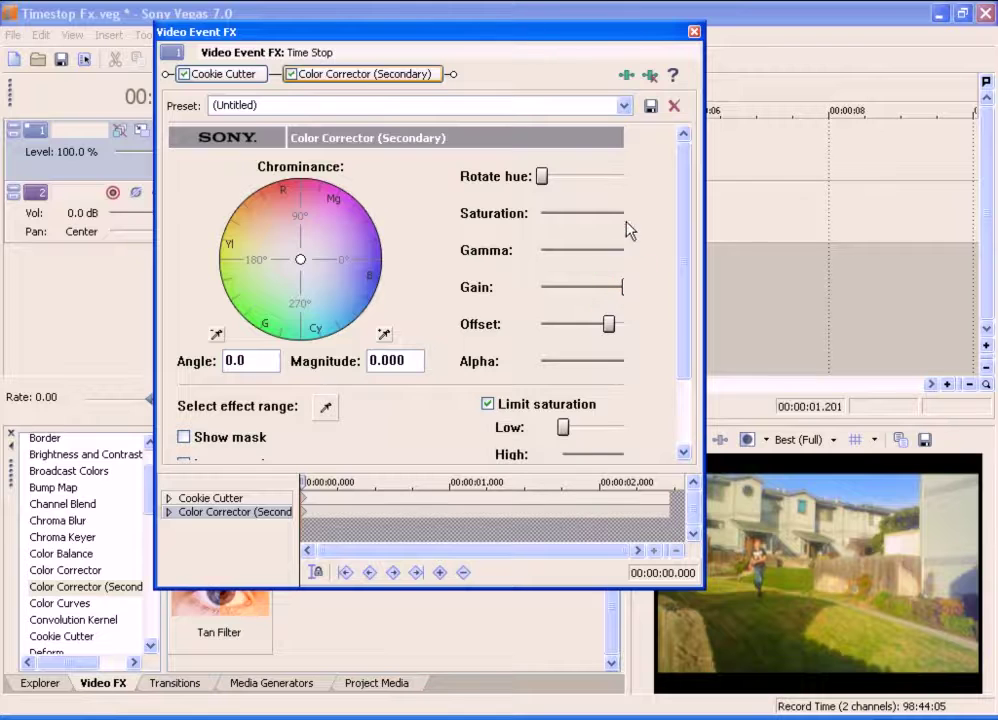
left_click_drag(632, 42, 624, 48)
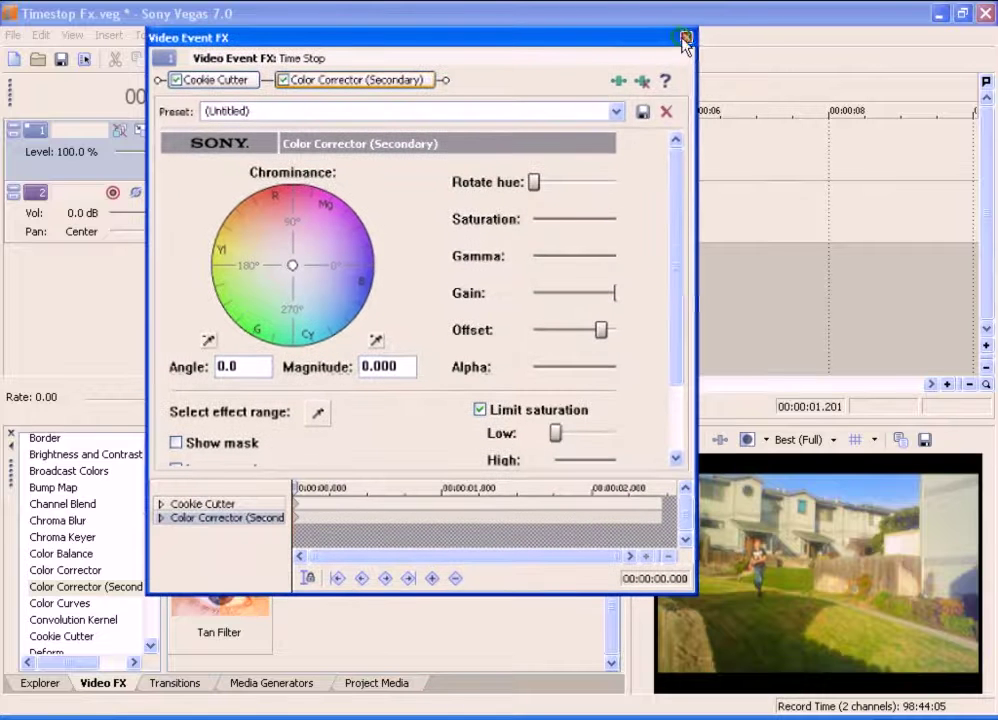
left_click(685, 38)
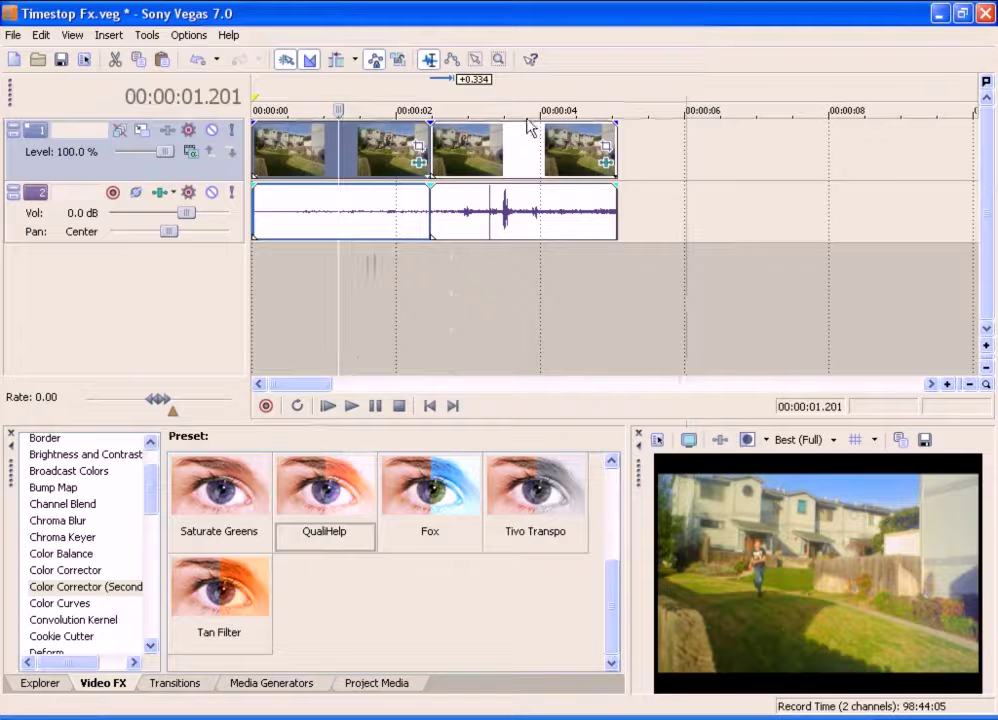
left_click(419, 164)
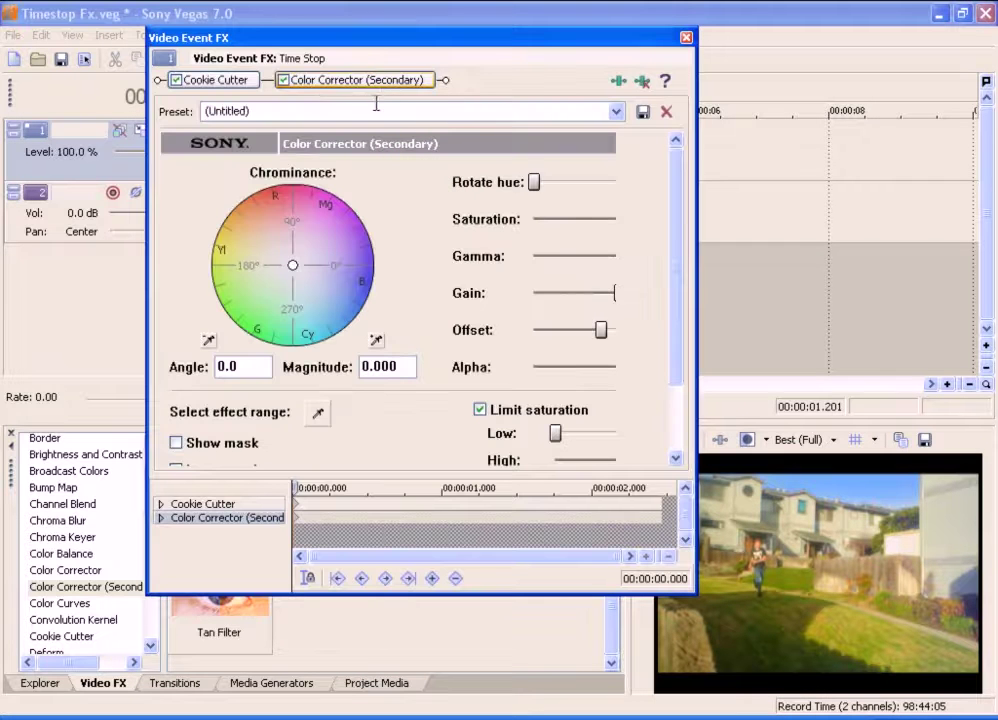
left_click(494, 104)
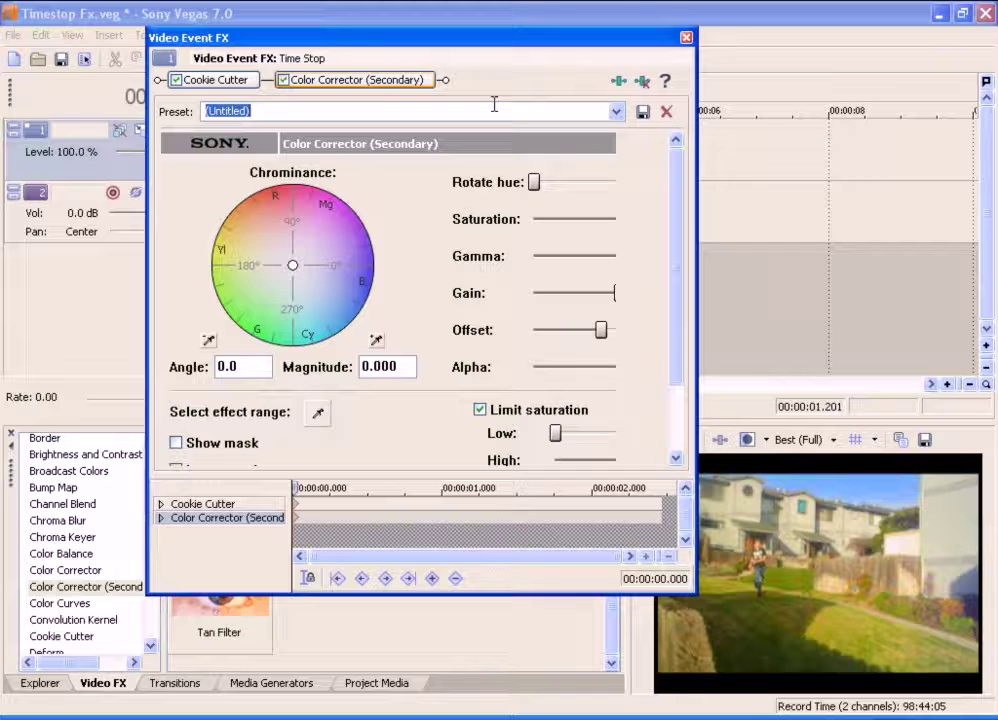
Save the colour settings as preset 'Color Corrector(timestop)'.
type("Color Cor")
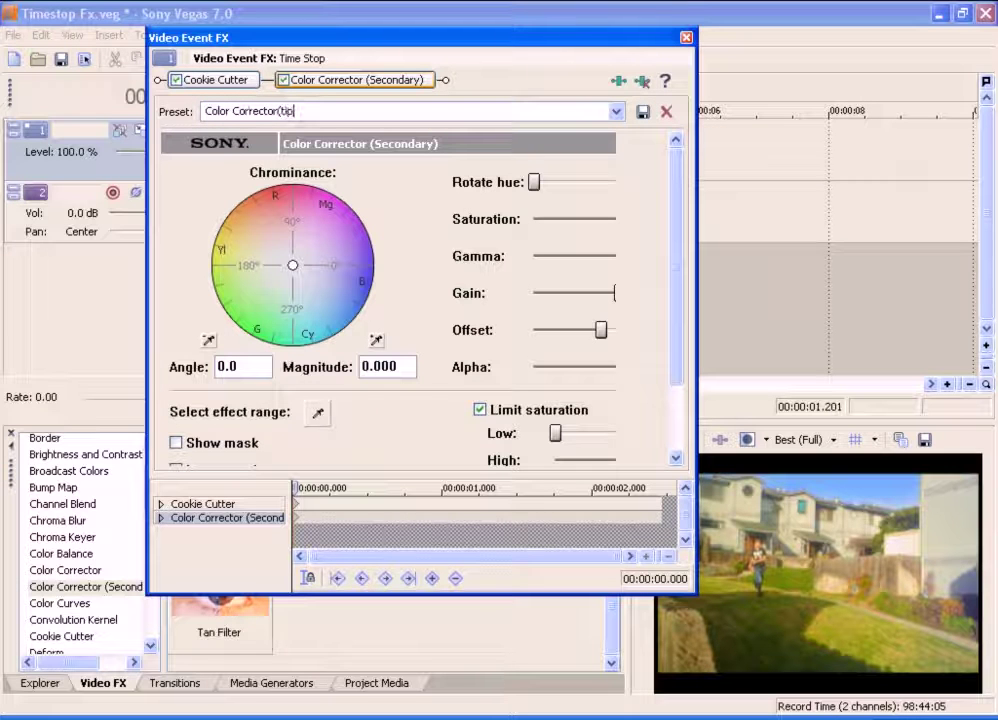
type("rector(timestop")
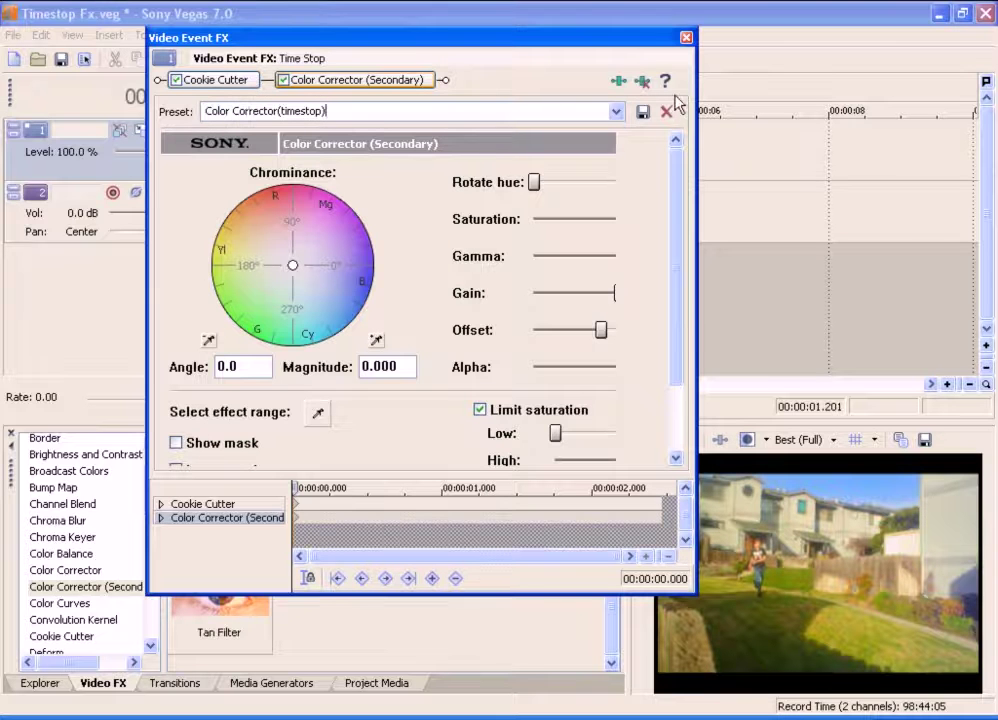
left_click(643, 111)
left_click(686, 37)
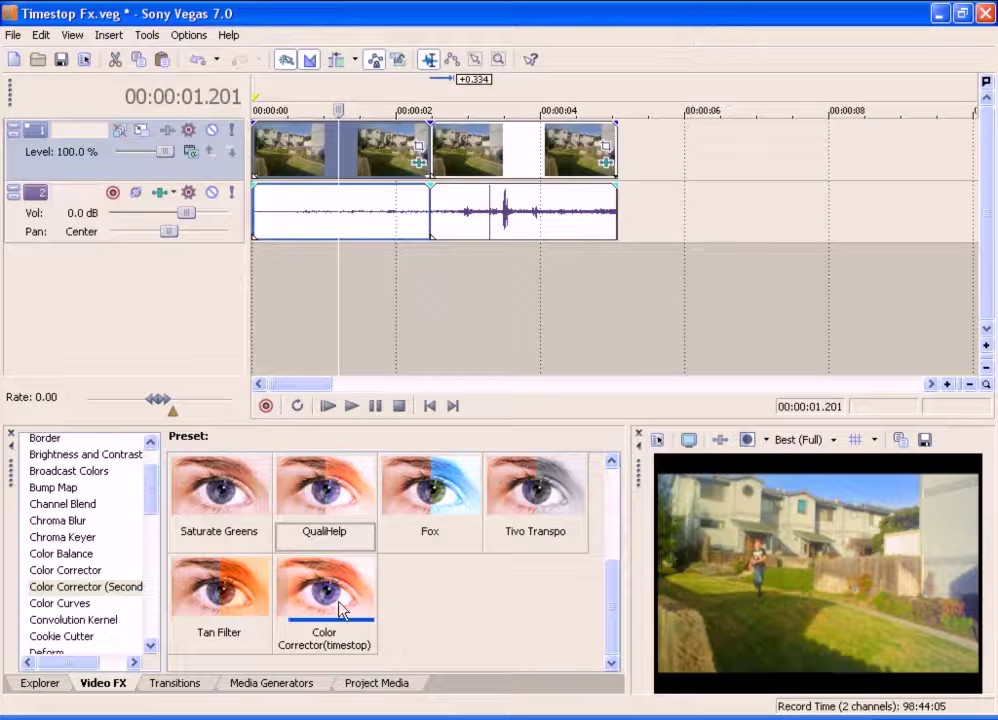
Apply Color Corrector(timestop) to the second half and nudge that event slightly right.
left_click_drag(340, 610, 507, 163)
left_click(686, 37)
left_click(474, 111)
left_click(283, 160)
mouse_move(470, 158)
left_mouse_down()
mouse_move(487, 158)
mouse_move(470, 158)
left_mouse_up()
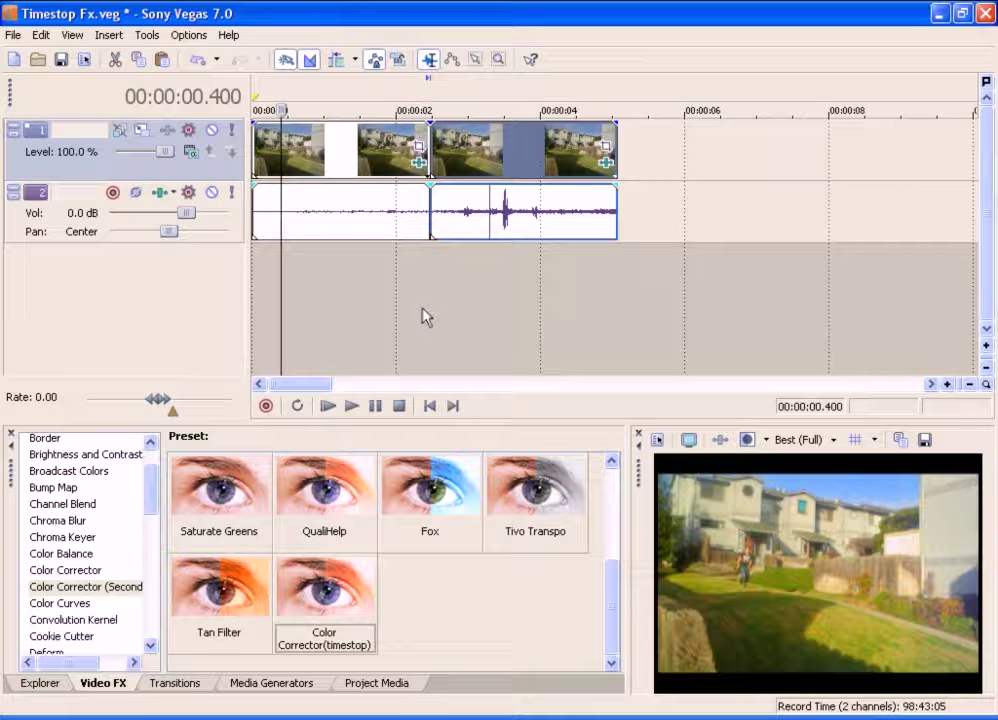
Try Half and Quarter preview quality, then set the preview back to Best (Full).
left_click(818, 441)
left_click(818, 441)
left_click(820, 440)
mouse_move(840, 521)
left_click(897, 570)
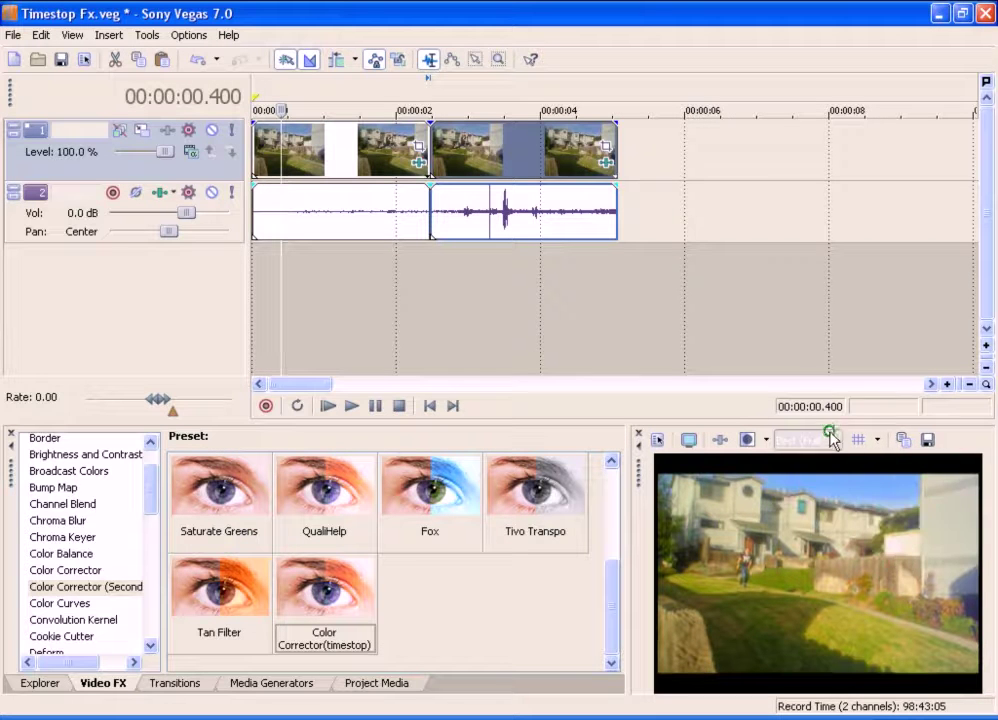
left_click(810, 440)
mouse_move(840, 521)
left_click(905, 579)
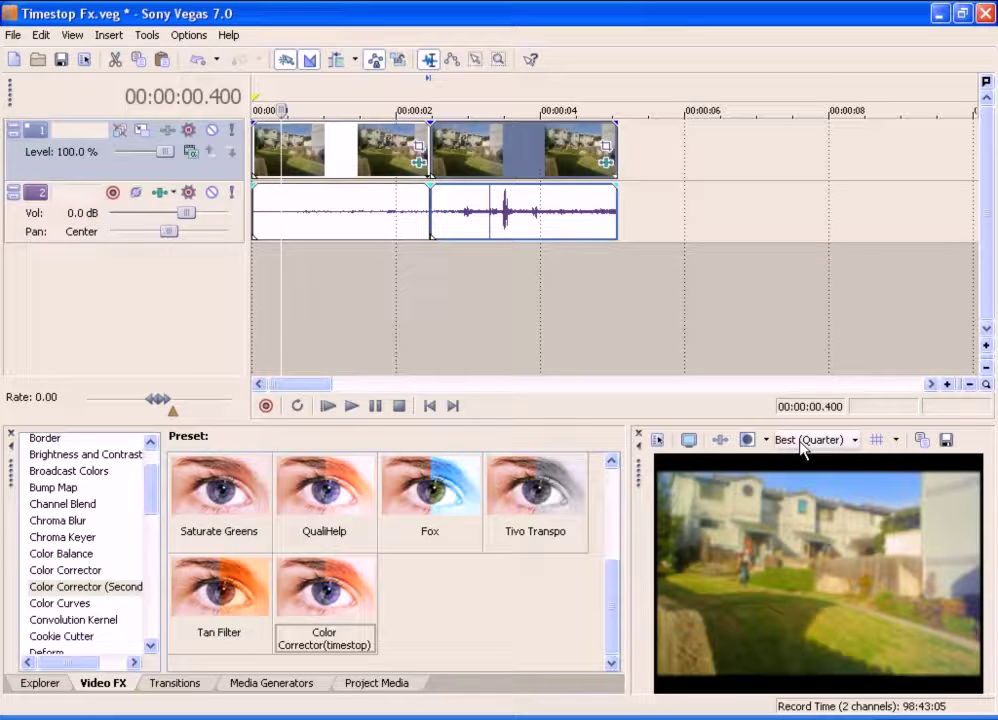
left_click(802, 441)
left_click(815, 522)
left_click(930, 540)
Step to the mid-jump frame at 00:00:02.469 and open Save Snapshot to File.
left_click(425, 262)
key("Right")
key("Left")
key("Left")
key("Right")
key("Right")
key("Left")
key("Left")
key("Right")
key("Right")
key("Left")
key("Left")
key("Right")
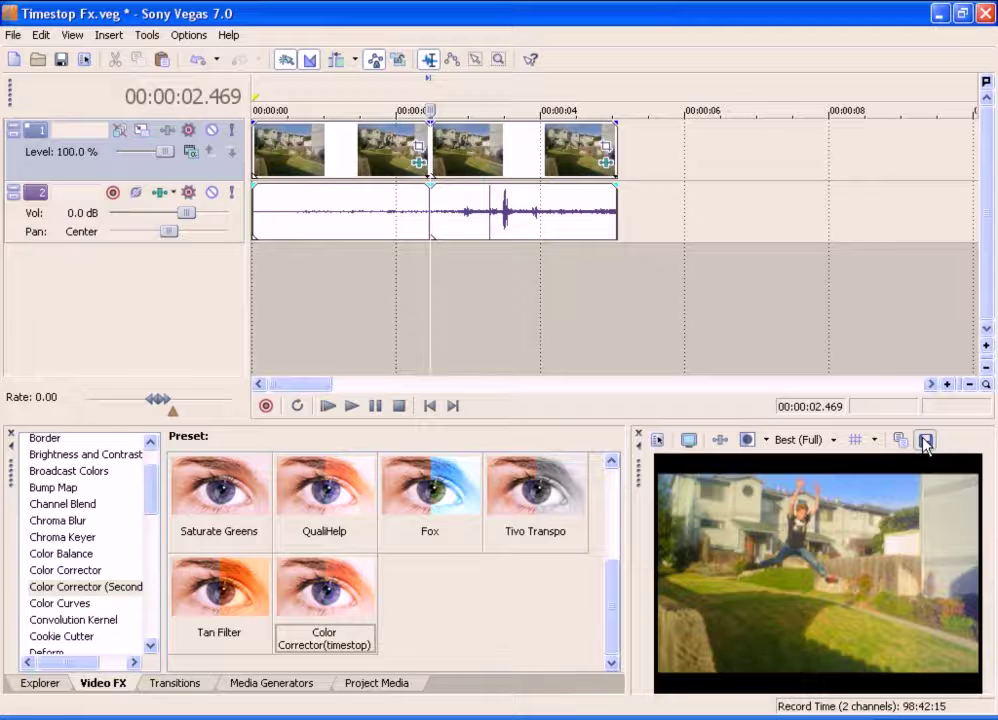
left_click(925, 443)
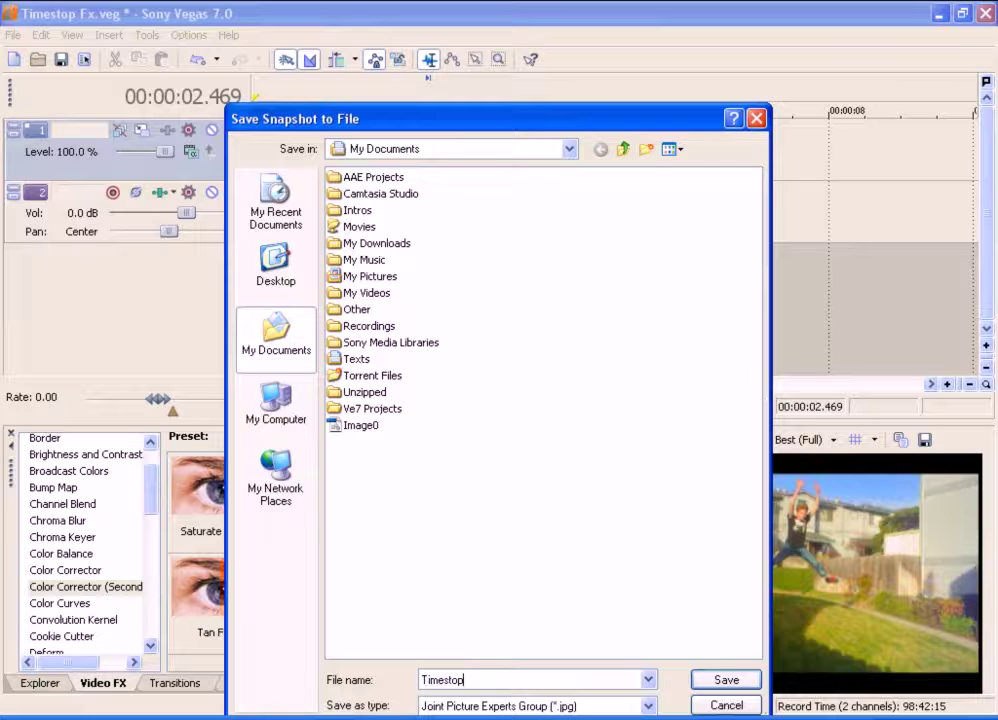
Save the frame as Timestopfoto and drag the second half later to open a gap.
key("Return")
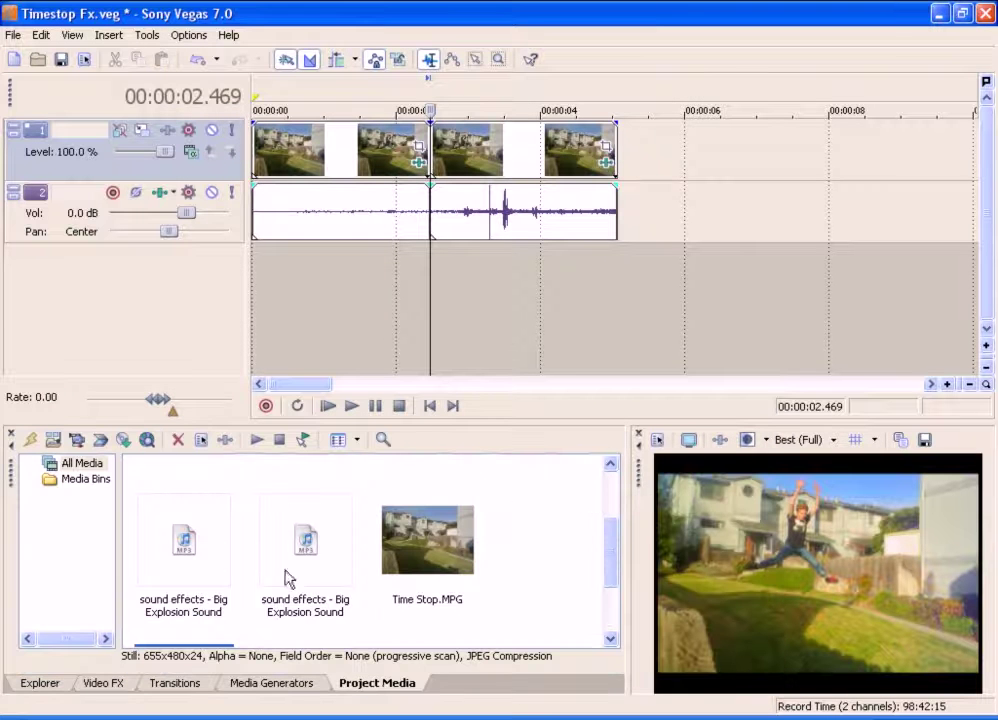
left_click_drag(608, 540, 608, 635)
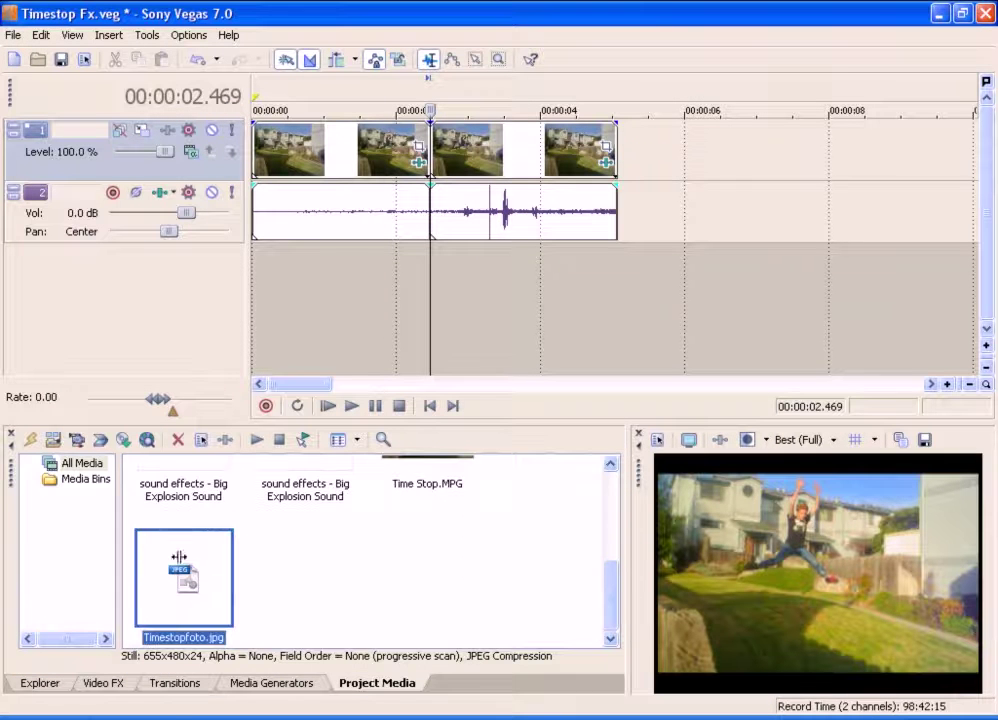
left_click_drag(496, 165, 728, 165)
Insert Timestopfoto.jpg into the gap, adjust its length, and butt the second half against it.
left_click_drag(167, 615, 458, 178)
left_click_drag(521, 160, 548, 162)
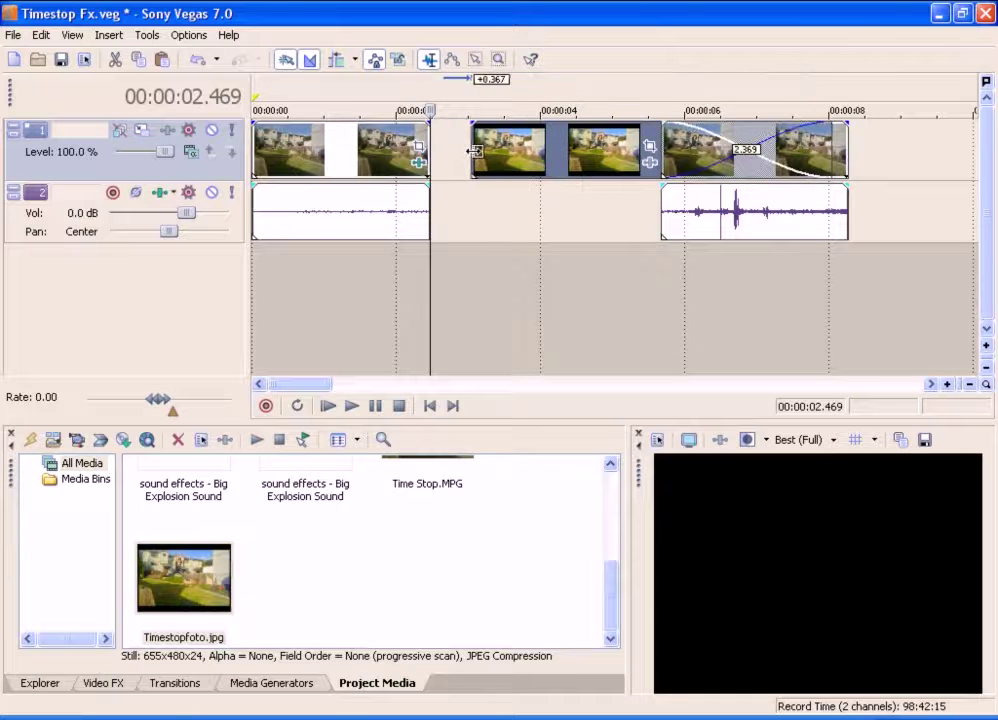
left_click_drag(475, 150, 492, 133)
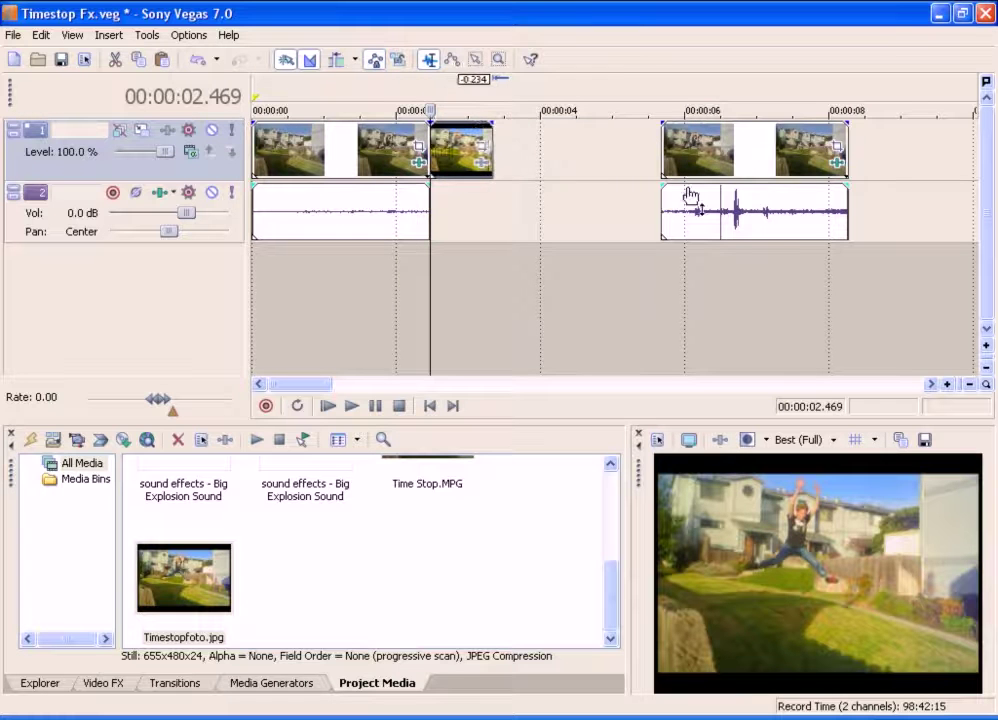
left_click_drag(690, 196, 539, 169)
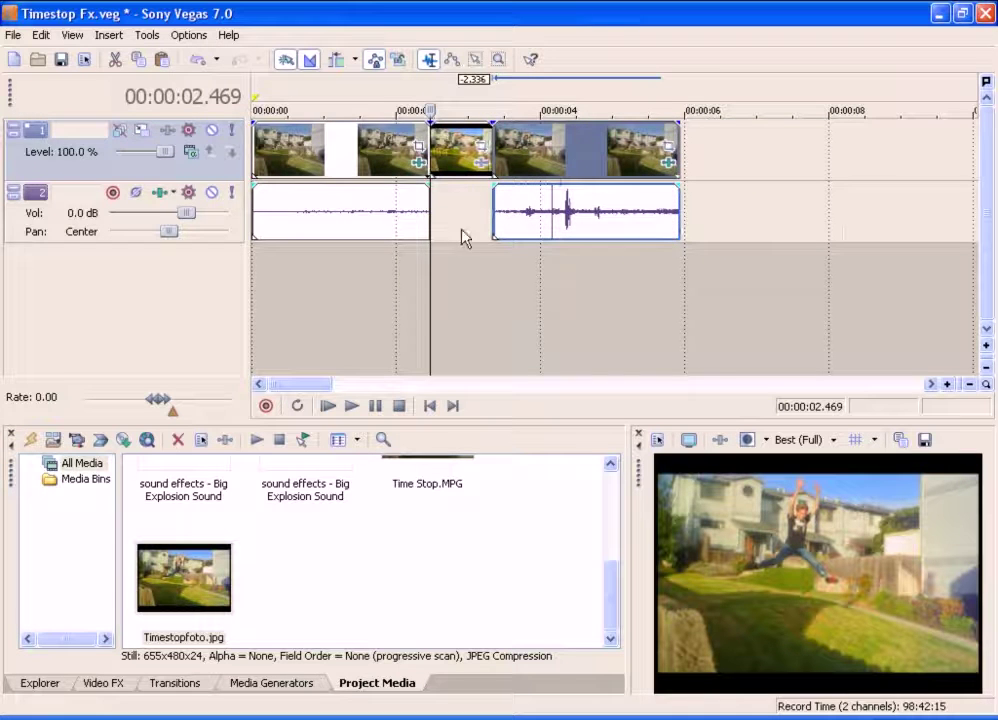
Slide the second half flush against the still and set preview quality to Best (Quarter).
left_click_drag(428, 240, 714, 271)
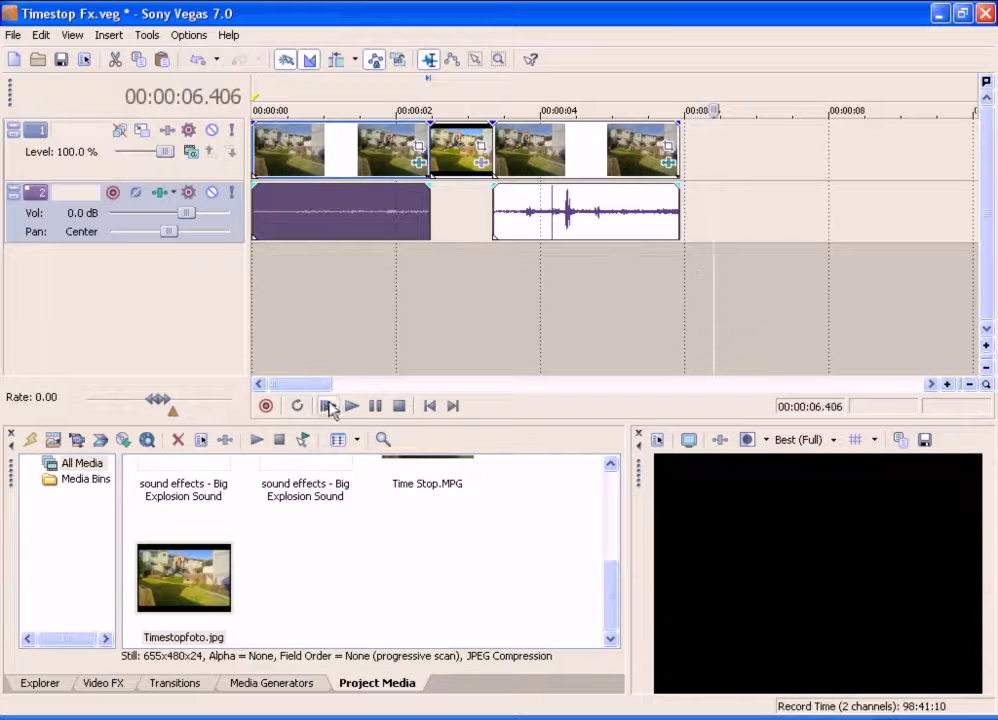
left_click(328, 406)
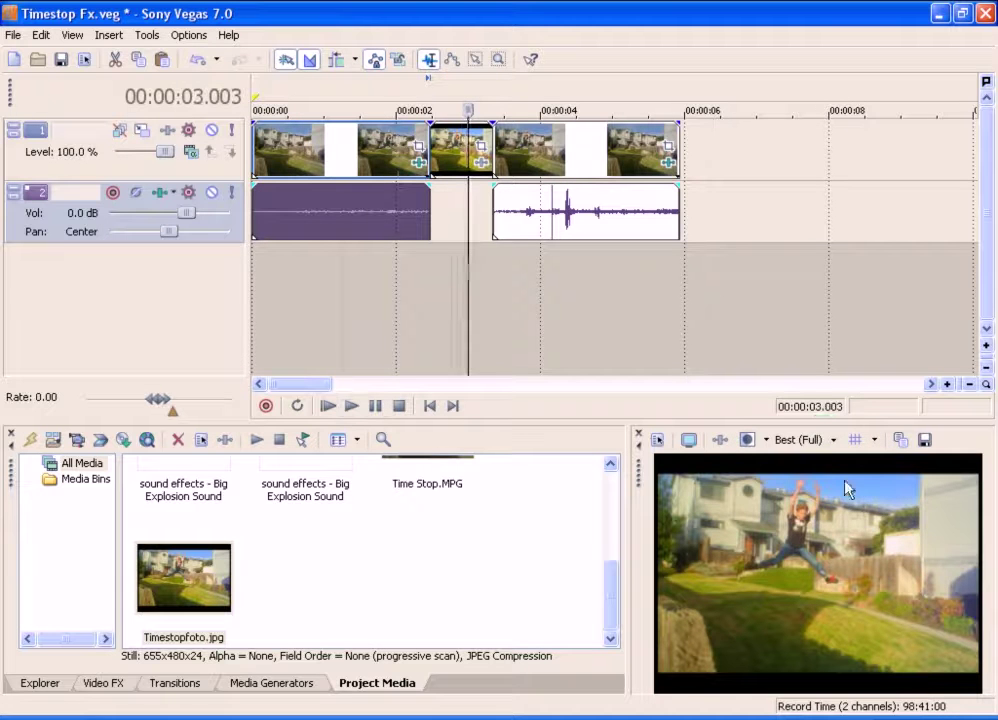
left_click(805, 440)
mouse_move(820, 521)
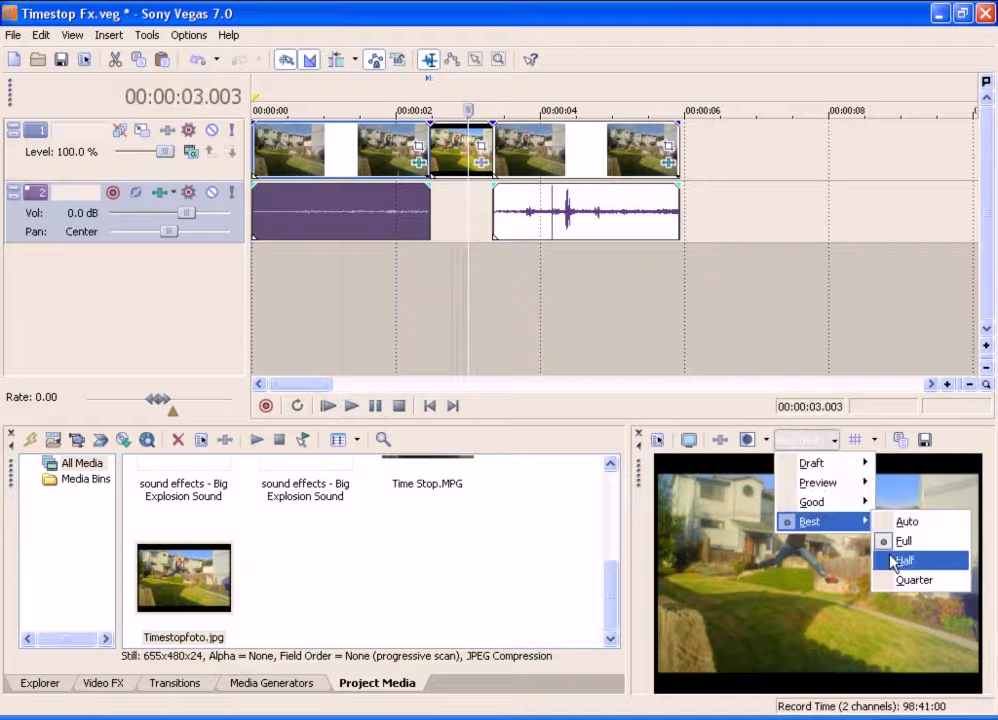
left_click(898, 580)
Replay the edit from the start, then scrub through the second half of the jump from the split point.
left_click(328, 406)
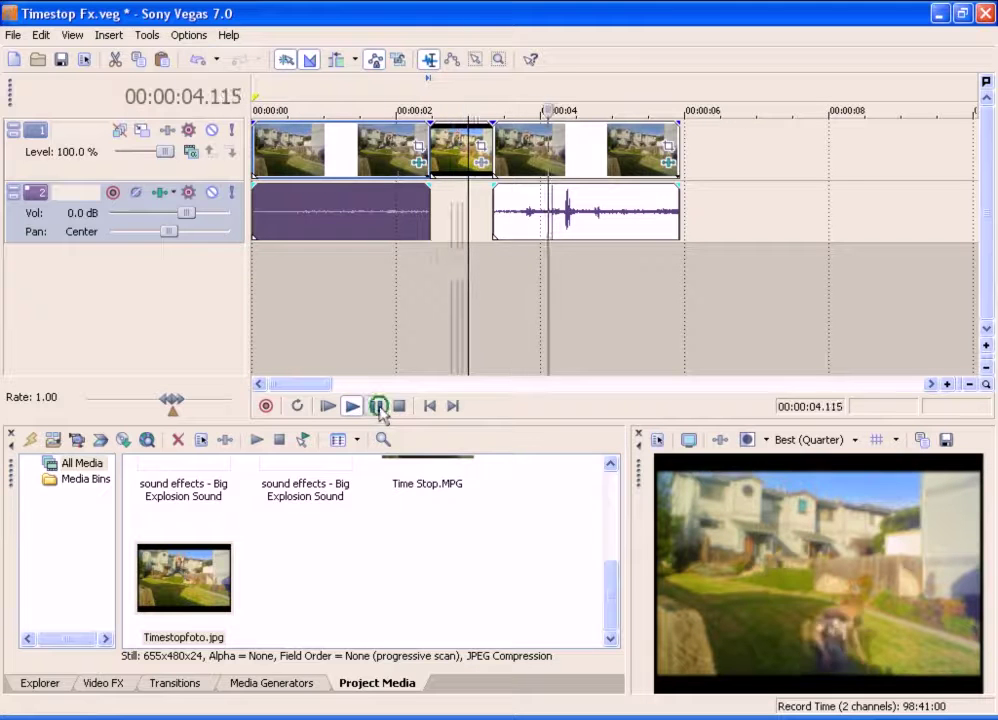
left_click(376, 407)
left_click(432, 300)
mouse_move(432, 307)
left_mouse_down()
mouse_move(581, 307)
mouse_move(414, 290)
mouse_move(584, 319)
mouse_move(438, 320)
mouse_move(597, 330)
mouse_move(448, 299)
mouse_move(595, 312)
mouse_move(480, 316)
mouse_move(437, 305)
mouse_move(379, 272)
mouse_move(499, 283)
mouse_move(428, 280)
mouse_move(397, 294)
mouse_move(559, 312)
mouse_move(327, 285)
mouse_move(626, 314)
mouse_move(376, 283)
mouse_move(419, 302)
mouse_move(577, 330)
mouse_move(399, 312)
mouse_move(437, 316)
mouse_move(431, 330)
left_mouse_up()
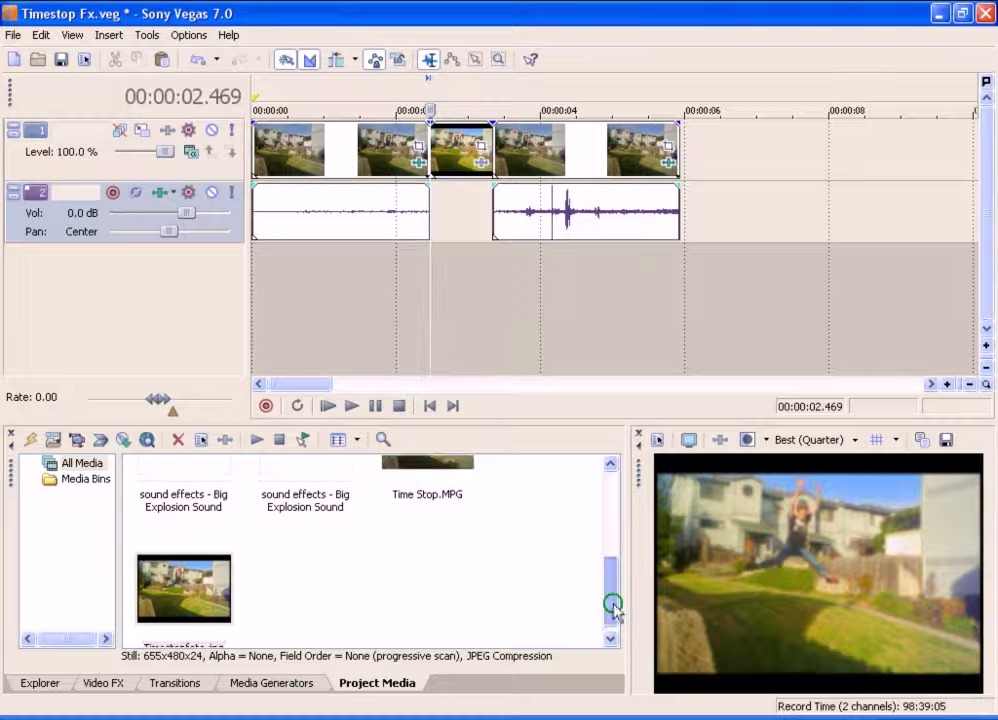
left_click_drag(615, 604, 610, 575)
Add the explosion MP3 on a new audio track starting at zero.
left_click_drag(305, 548, 307, 290)
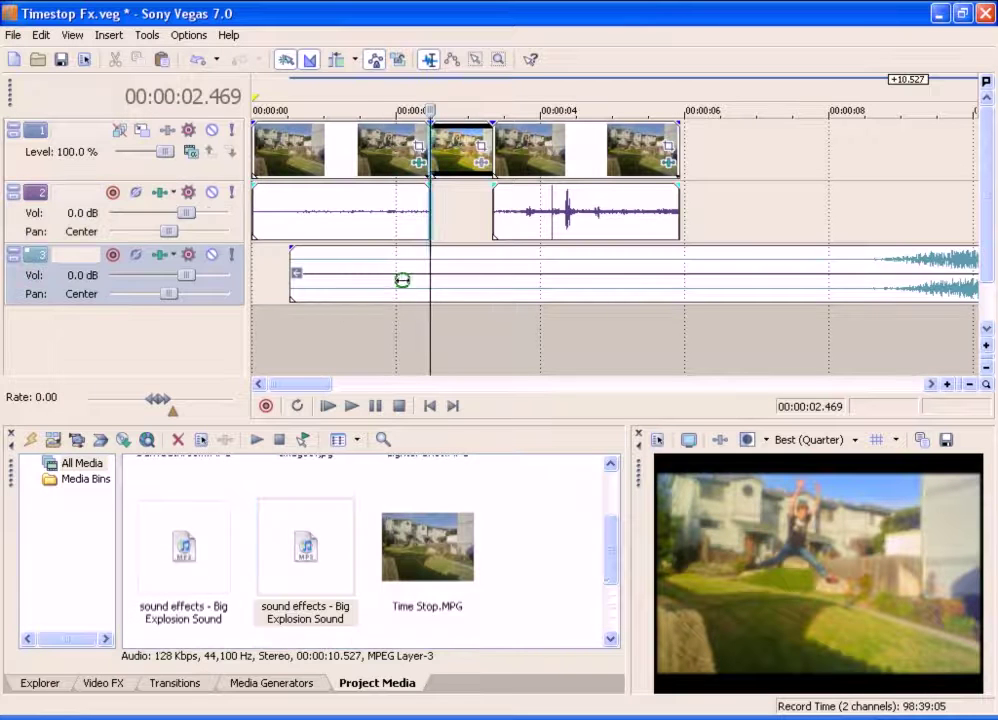
left_click_drag(370, 285, 332, 286)
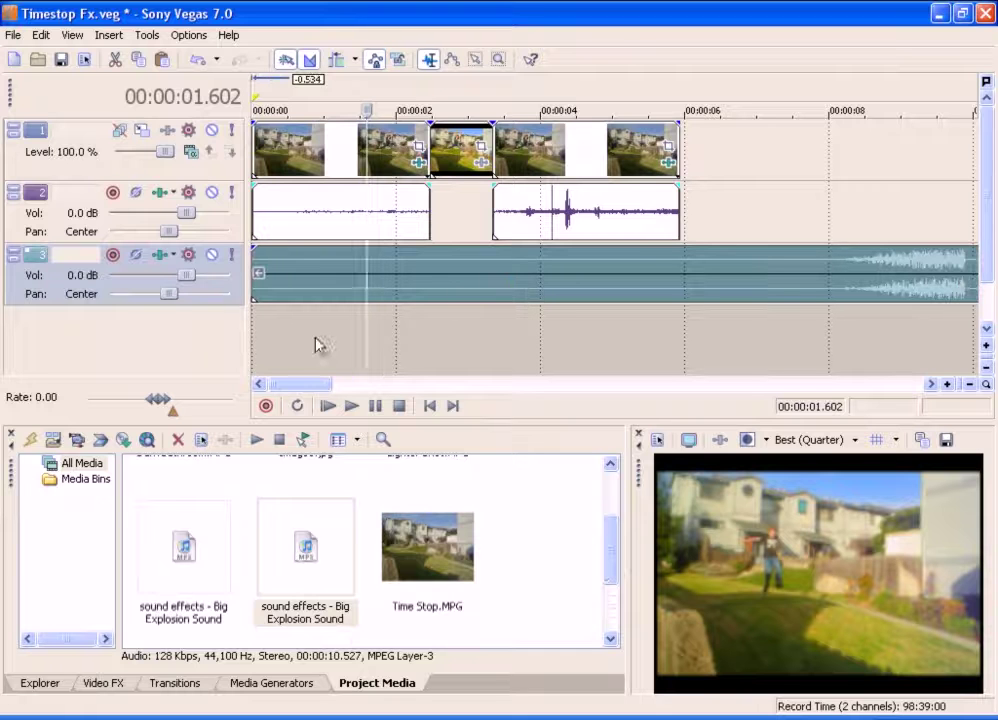
left_click_drag(288, 384, 320, 395)
Split the explosion sound at two points and delete the first and last pieces, keeping the middle.
left_click(587, 276)
key("s")
left_click(746, 274)
key("s")
key("Delete")
left_click(503, 274)
key("Delete")
Move the remaining explosion piece to end where the still begins, trim its start, and play it back.
left_click_drag(610, 275, 480, 275)
left_click_drag(307, 384, 288, 384)
left_click_drag(757, 290, 383, 270)
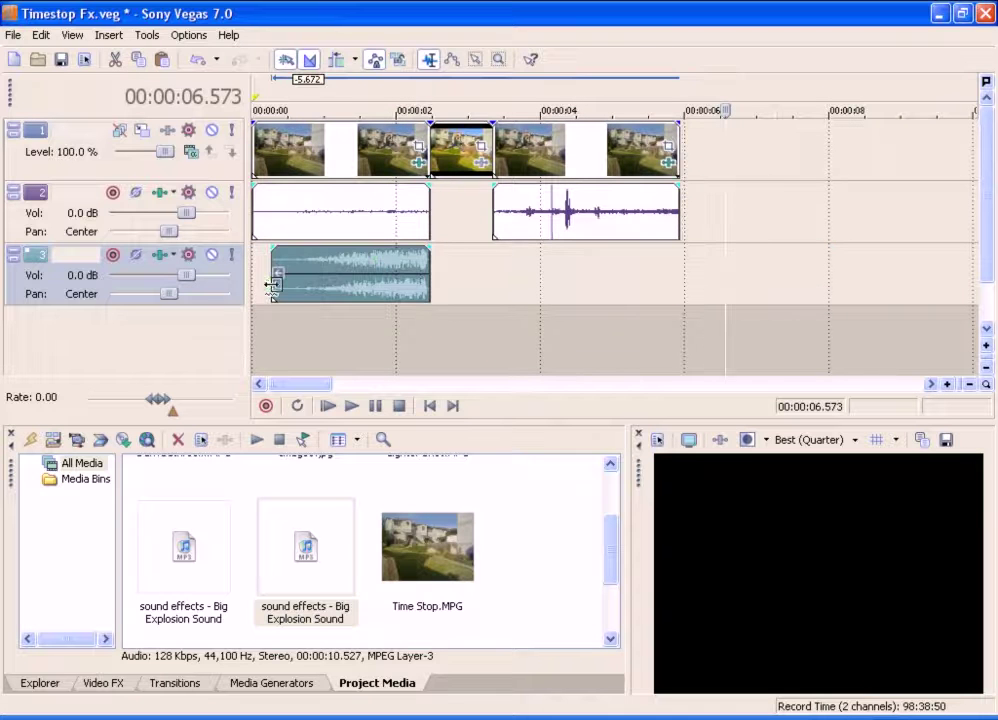
left_click_drag(274, 281, 337, 290)
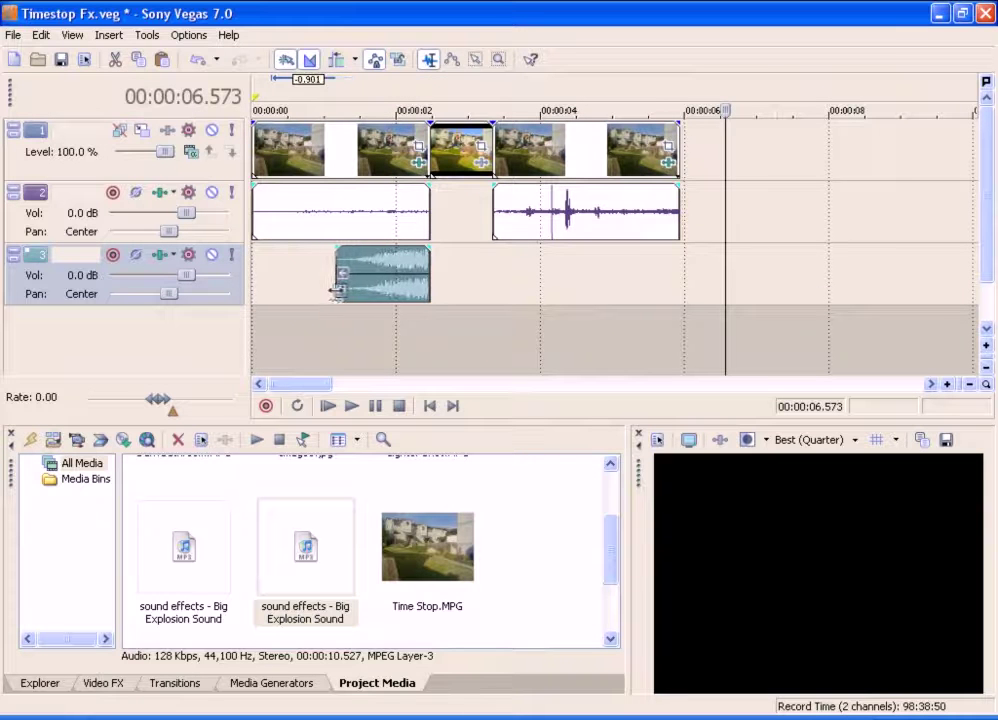
left_click(330, 408)
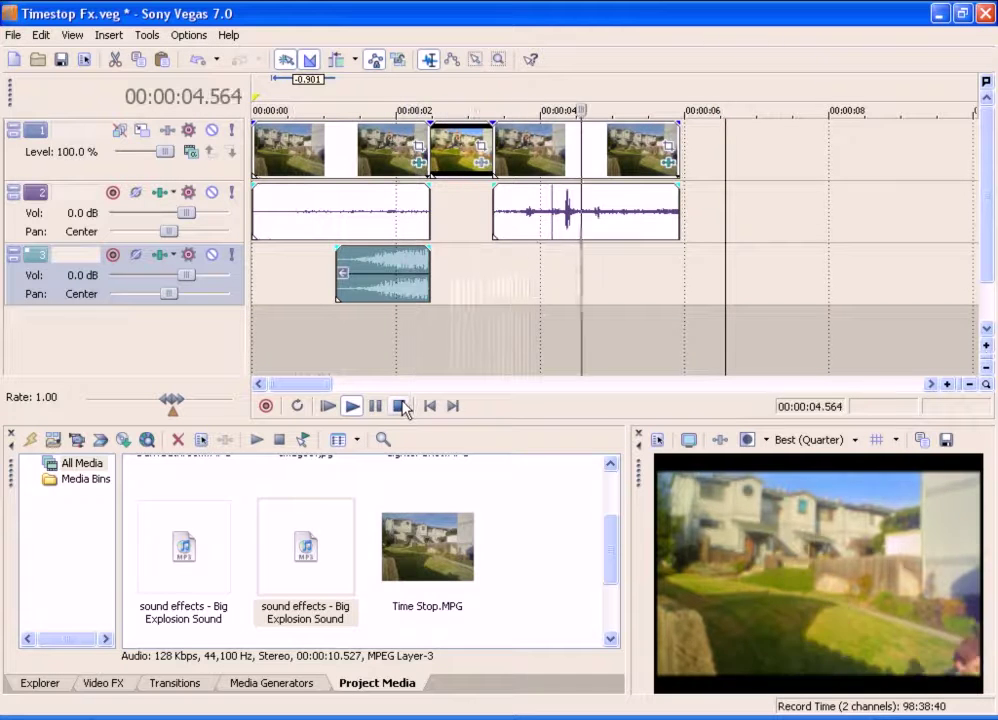
left_click(401, 289)
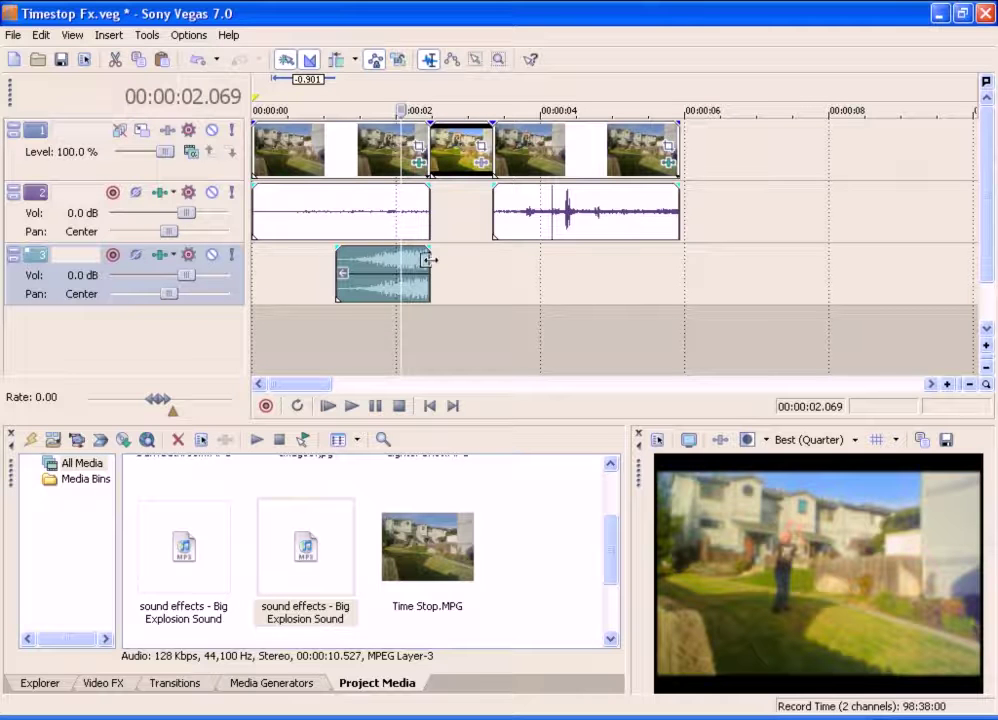
left_click(330, 406)
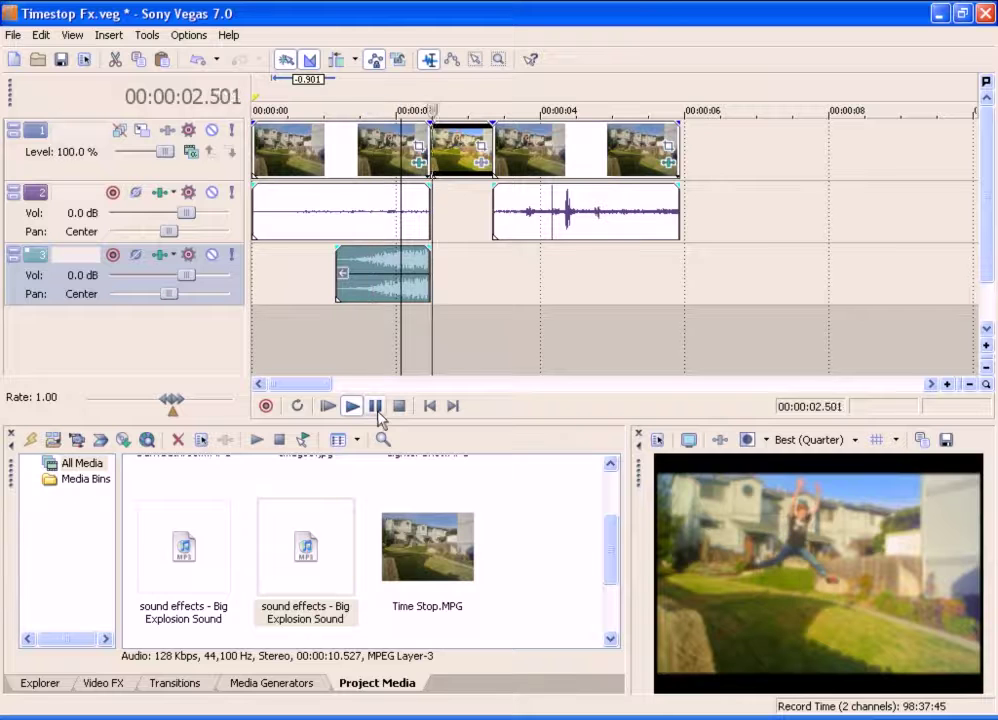
left_click(376, 407)
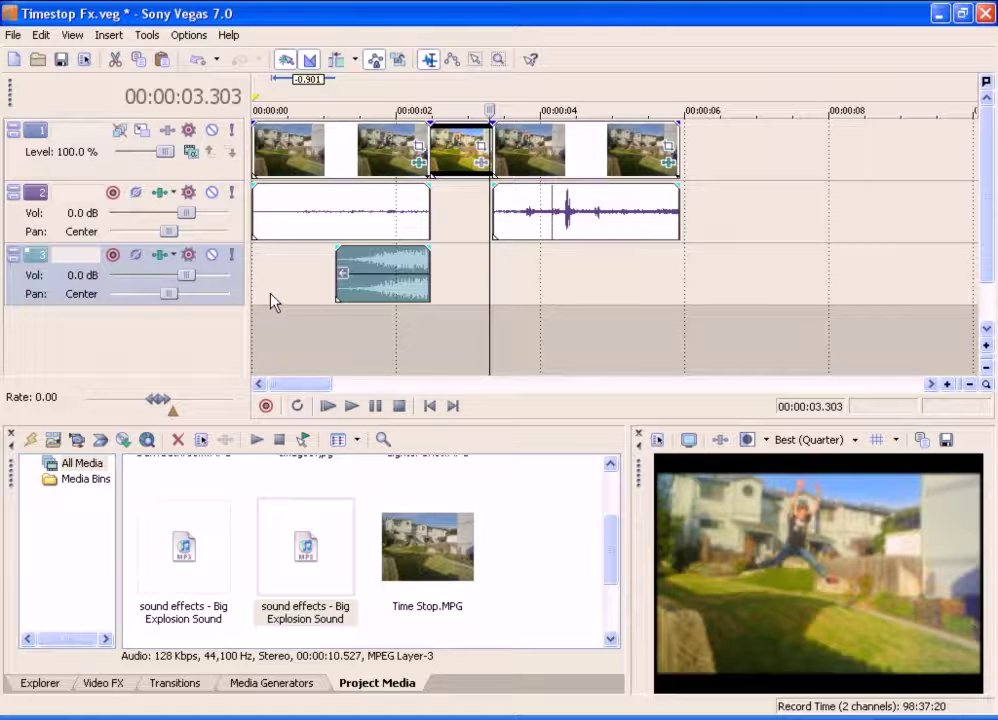
left_click(330, 406)
left_click(374, 404)
left_click(313, 190)
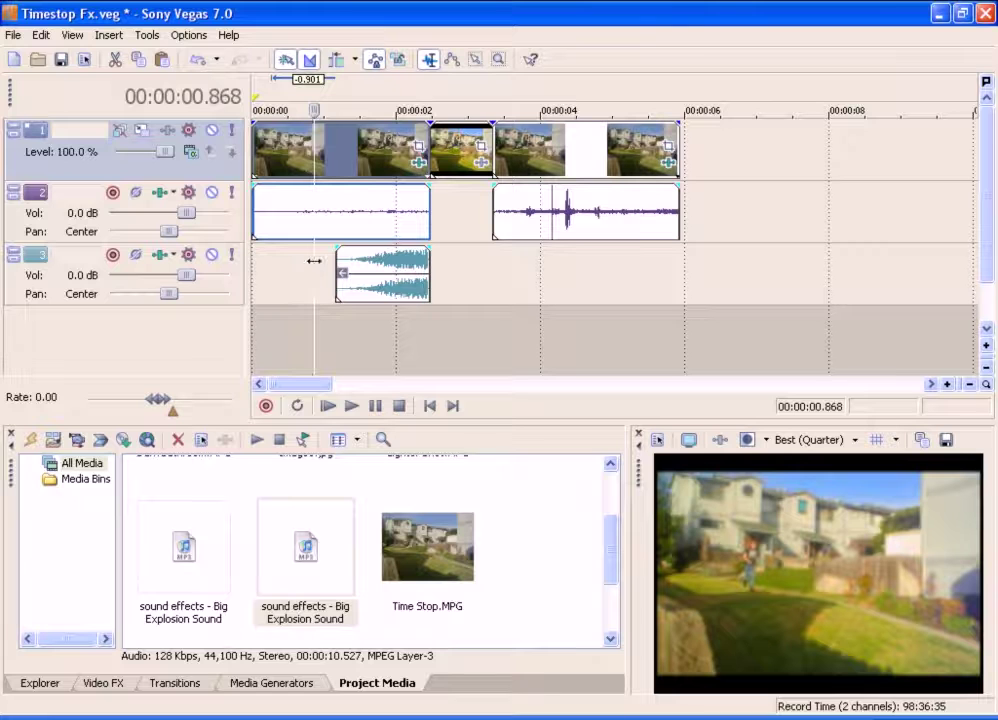
left_click_drag(312, 261, 460, 225)
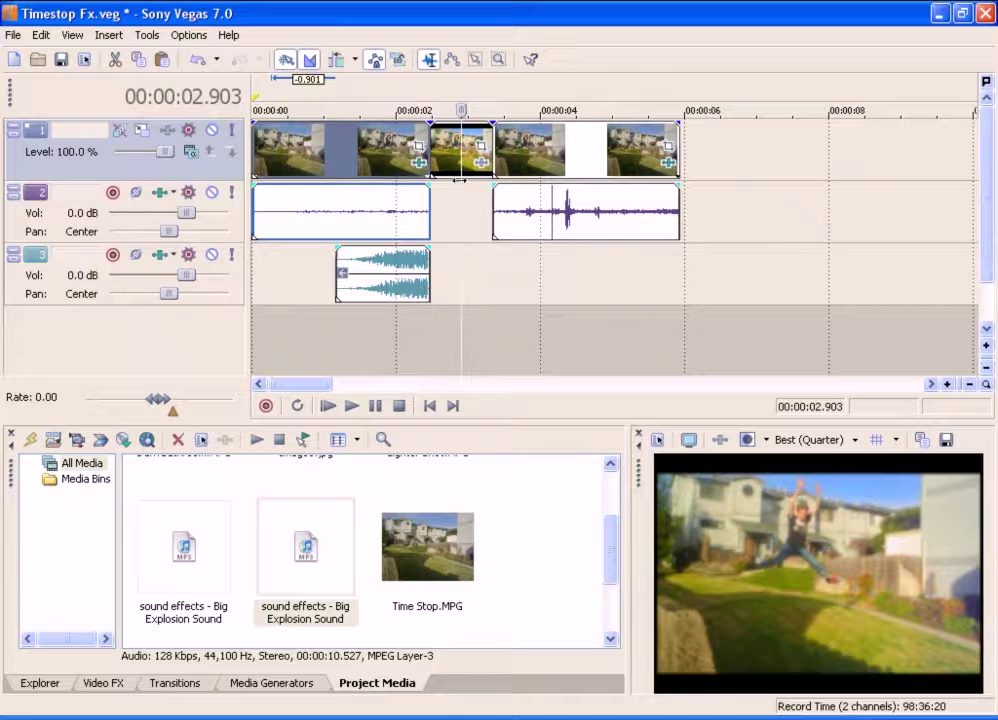
left_click_drag(460, 213, 595, 274)
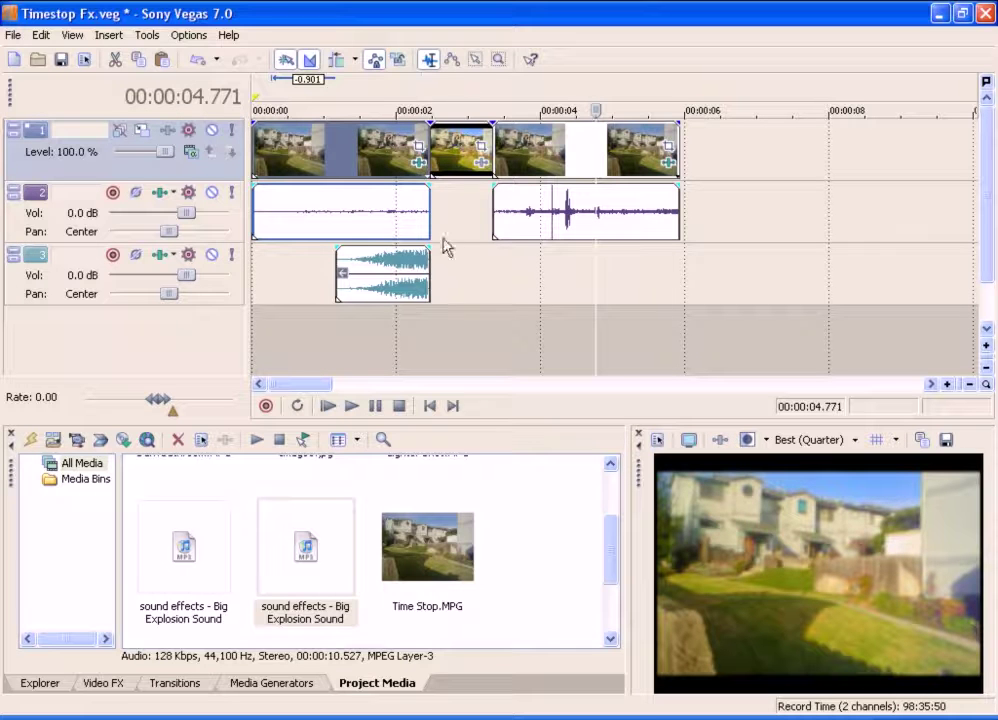
left_click(457, 160)
left_click(381, 275)
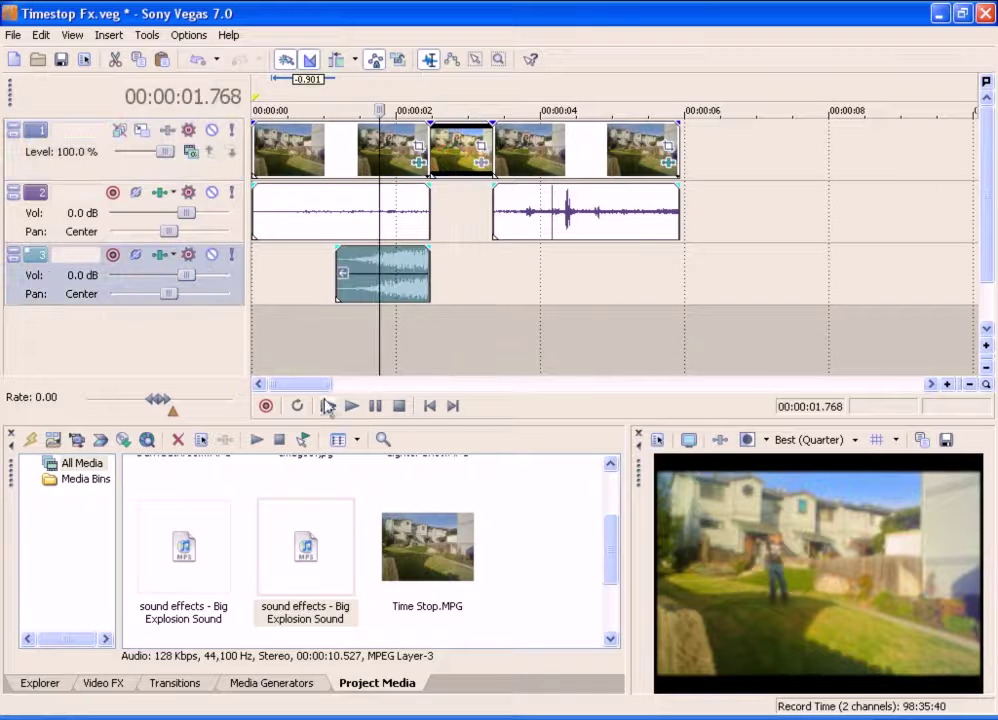